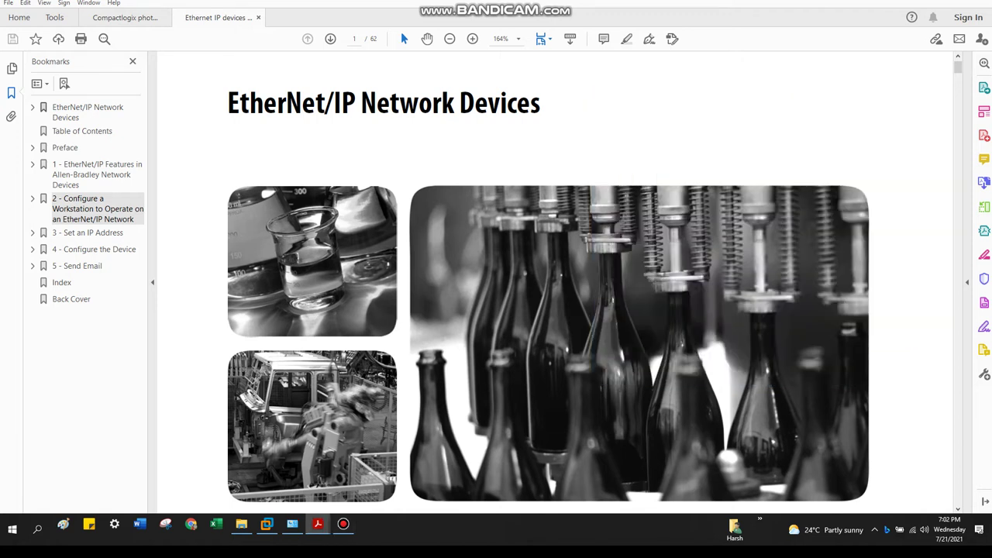
# Switch to RSLogix 5000 in the virtual machine and create a 1768-L43 controller project, revision 20, named EtherNet_IP_l43.
pyautogui.moveTo(267, 524)
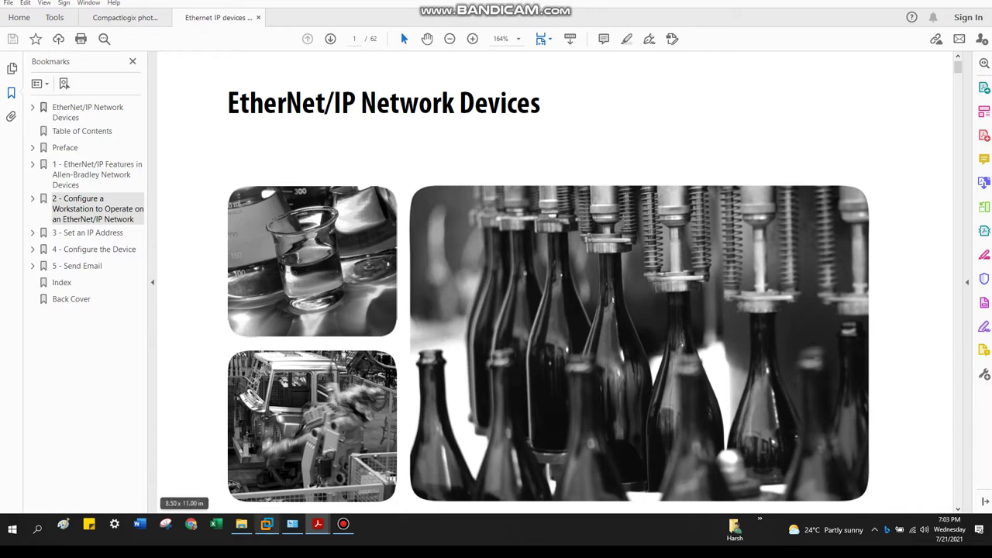
pyautogui.click(266, 524)
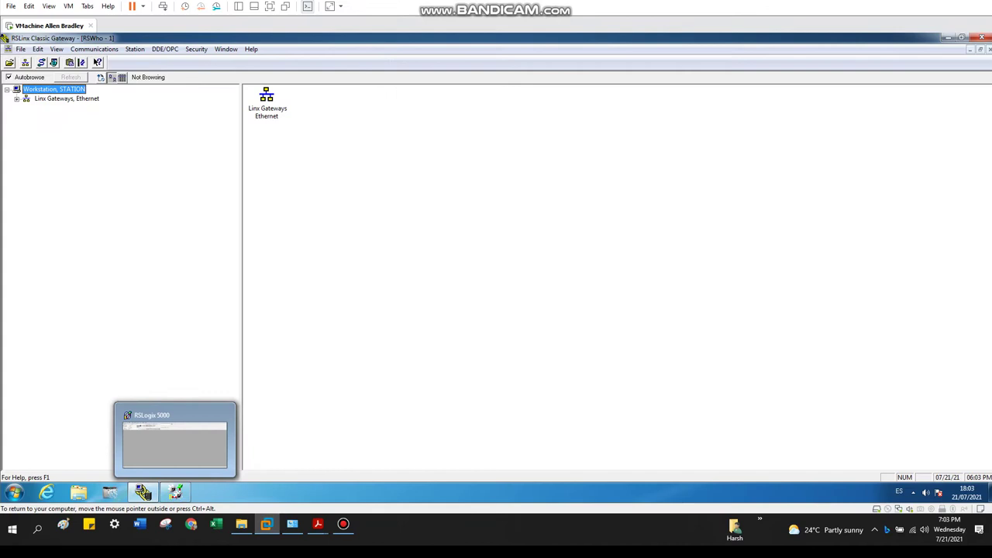
pyautogui.click(174, 424)
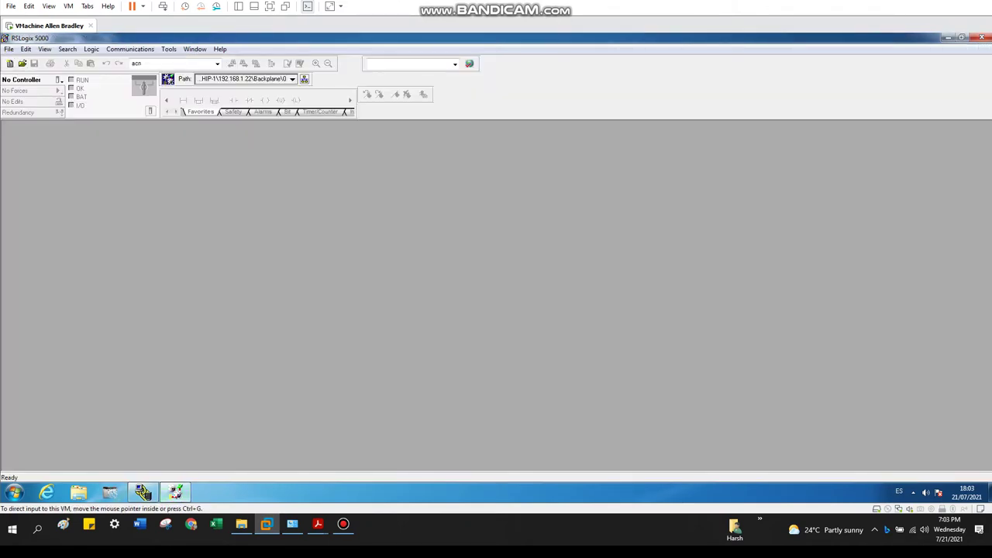
pyautogui.click(8, 49)
pyautogui.click(26, 61)
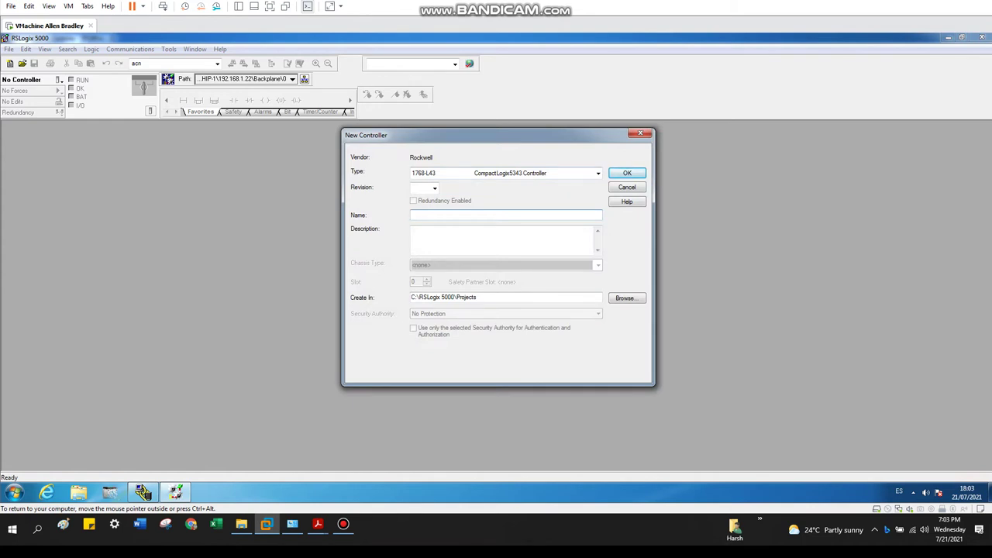
pyautogui.click(434, 187)
pyautogui.click(422, 277)
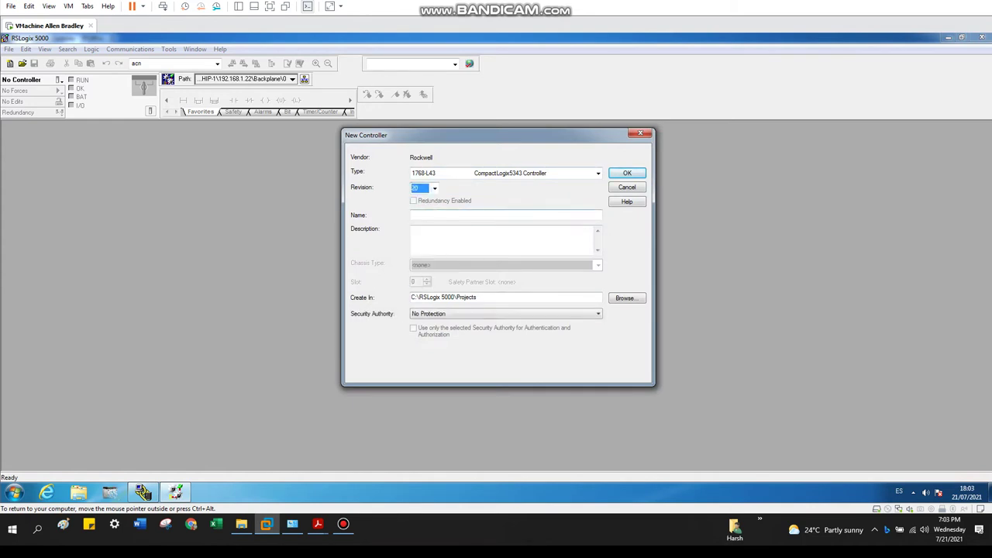
pyautogui.press('Return')
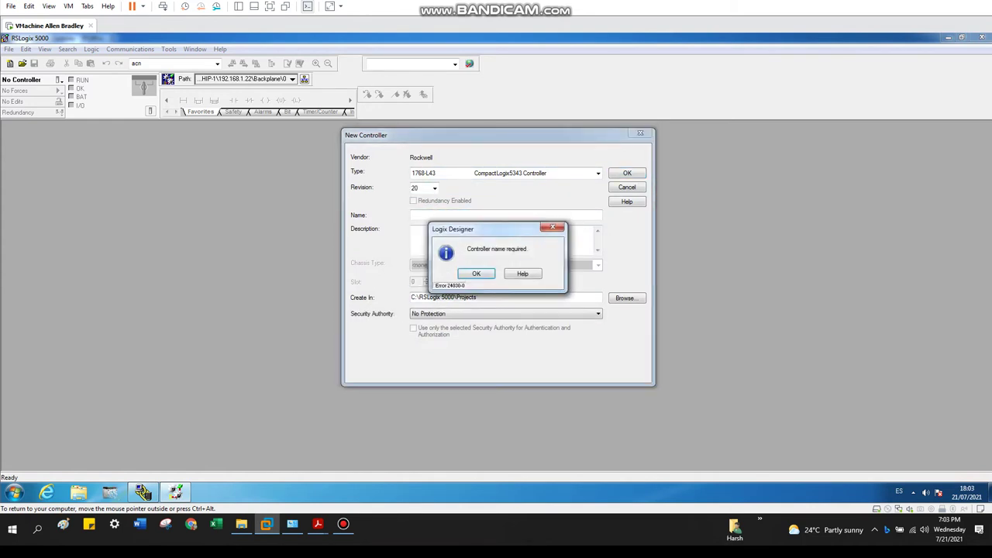
pyautogui.press('Return')
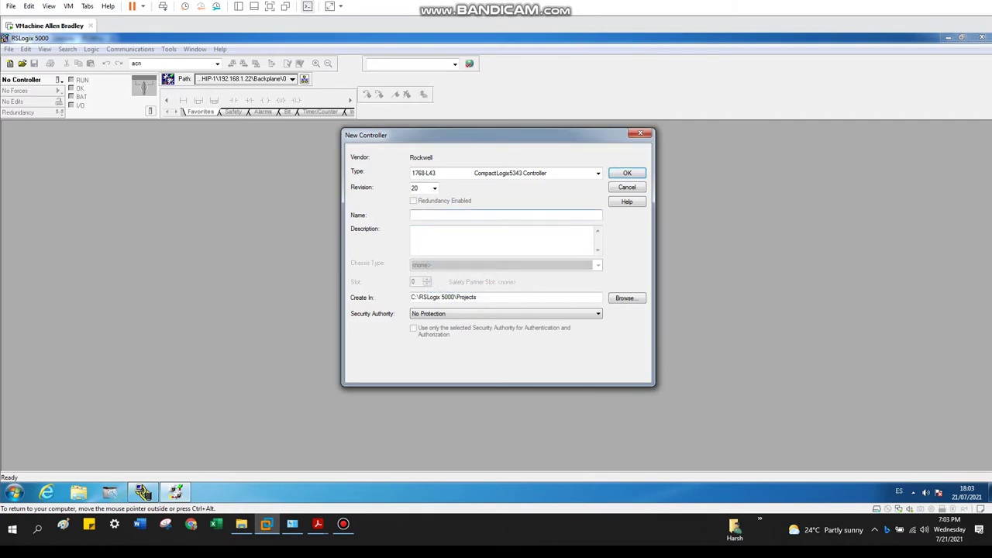
pyautogui.write('Ethernet')
pyautogui.write('Net_IP_L43')
pyautogui.press('Return')
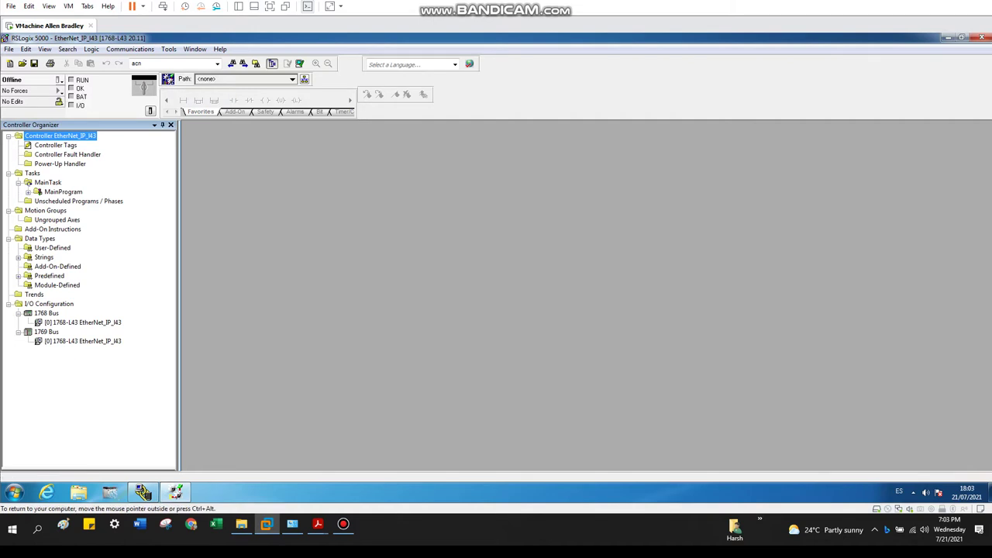
# Try to go online with the controller without setting a communications path, and dismiss the message.
pyautogui.click(60, 79)
pyautogui.click(85, 92)
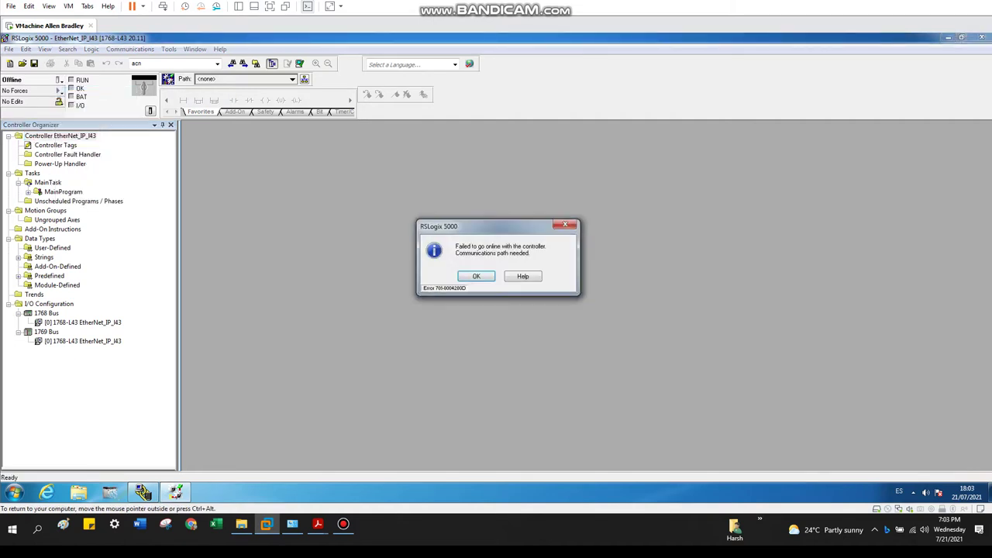
pyautogui.click(564, 224)
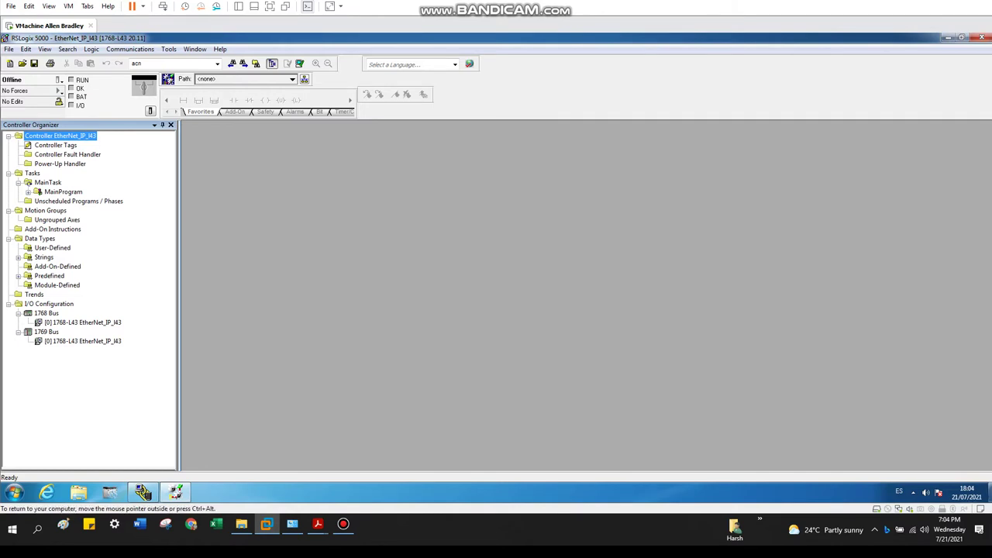
# Play the "Before connect" video from the Videos PLC School folder, close it and return to RSLogix 5000.
pyautogui.click(988, 492)
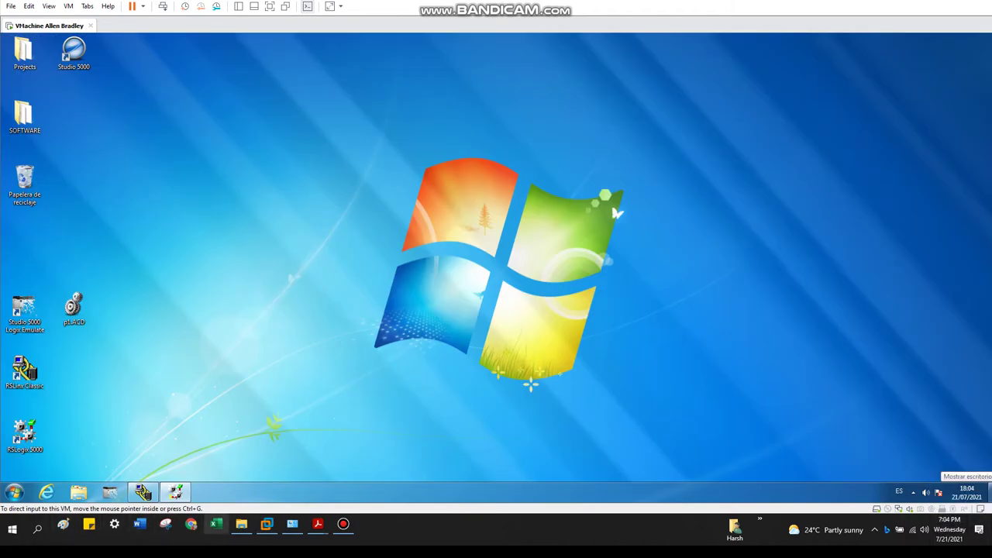
pyautogui.click(241, 524)
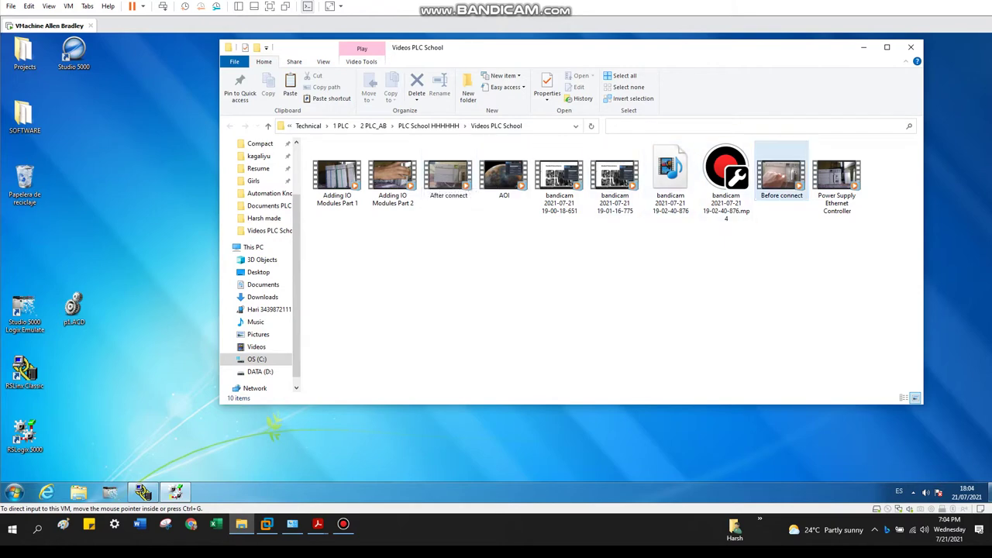
pyautogui.doubleClick(781, 174)
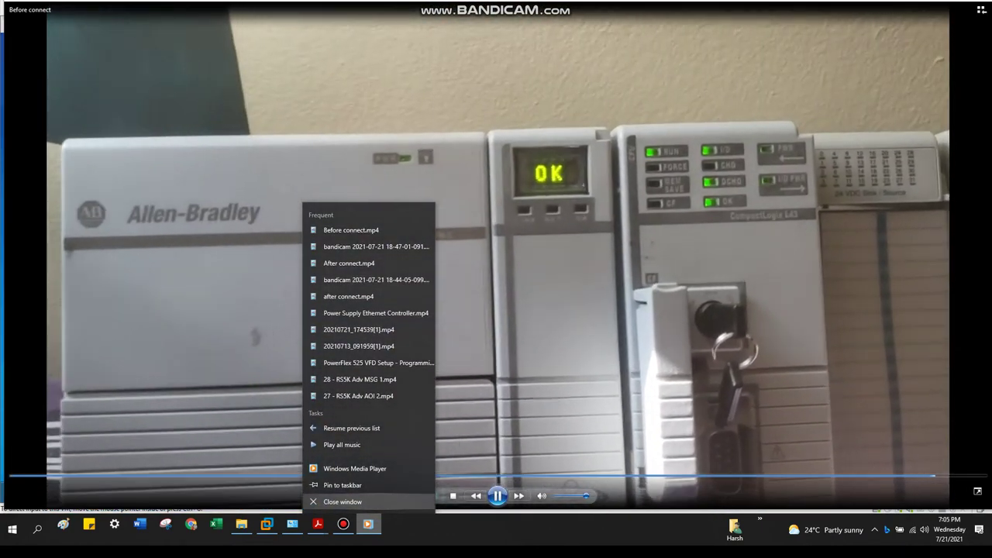
pyautogui.click(342, 501)
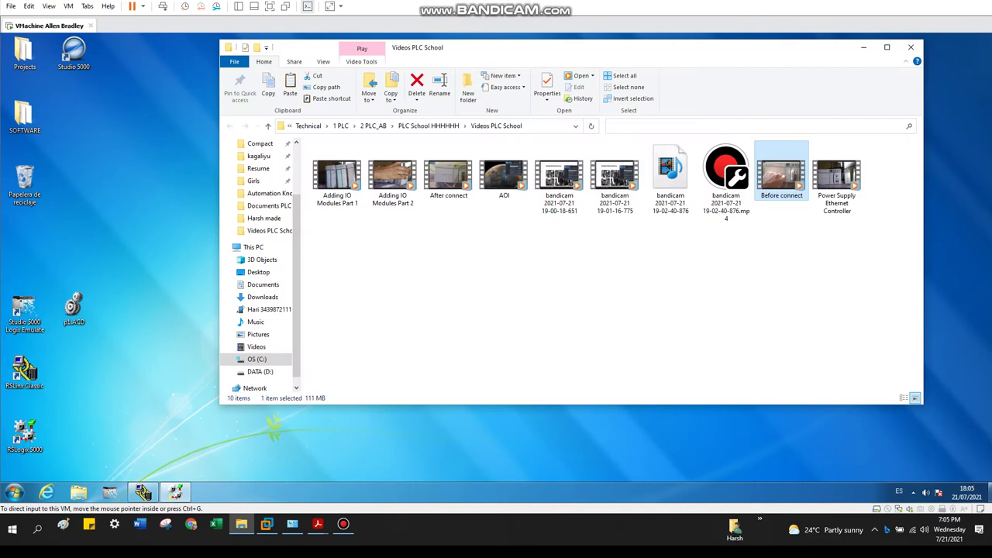
pyautogui.click(863, 47)
pyautogui.click(175, 491)
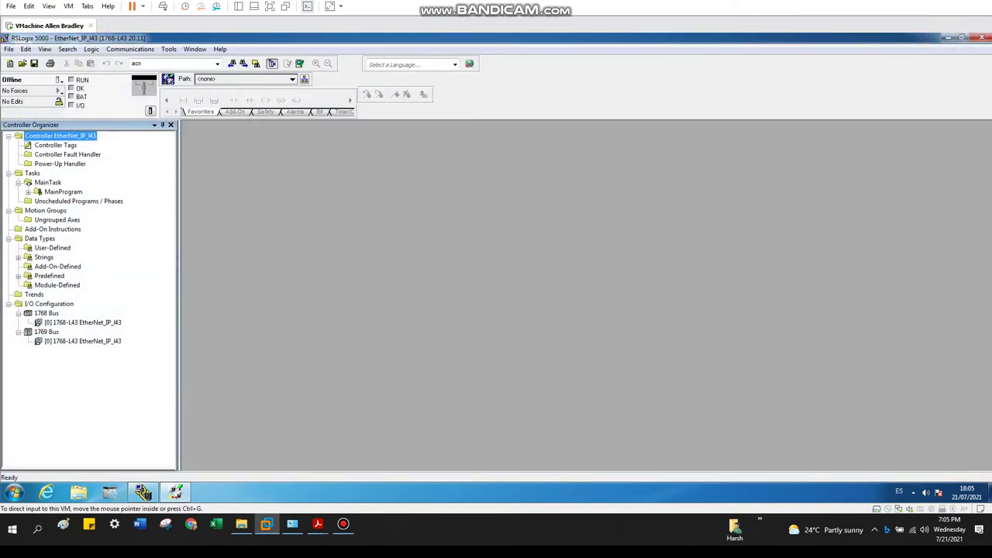
# Switch to the Network Connections window and refresh it to check the Ethernet adapter's connection status.
pyautogui.click(292, 523)
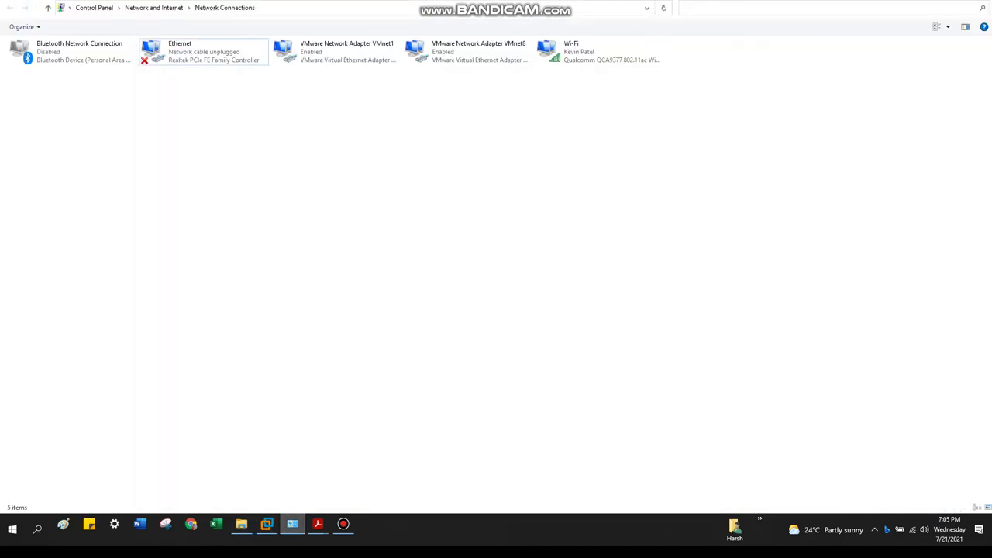
pyautogui.rightClick(145, 114)
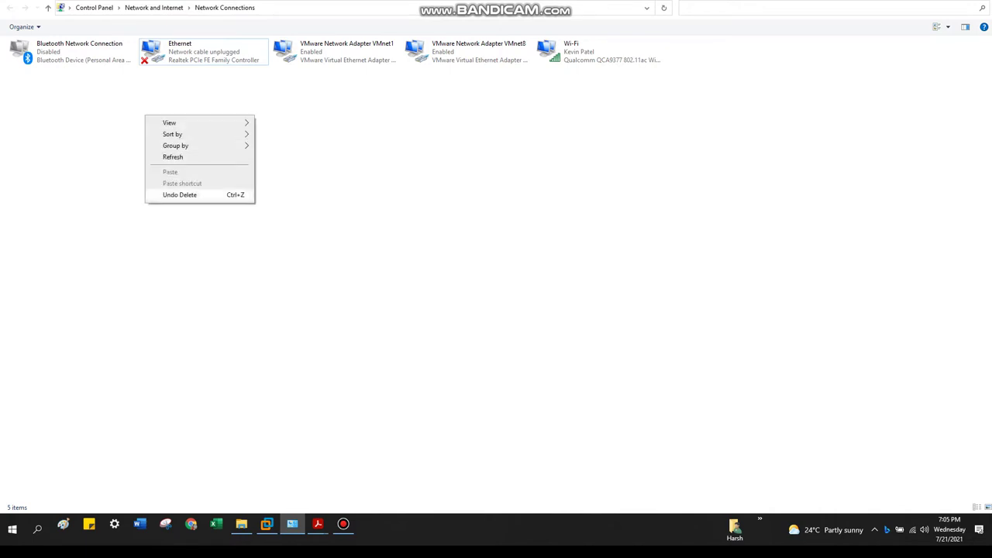
pyautogui.click(173, 157)
pyautogui.click(203, 52)
pyautogui.press('Escape')
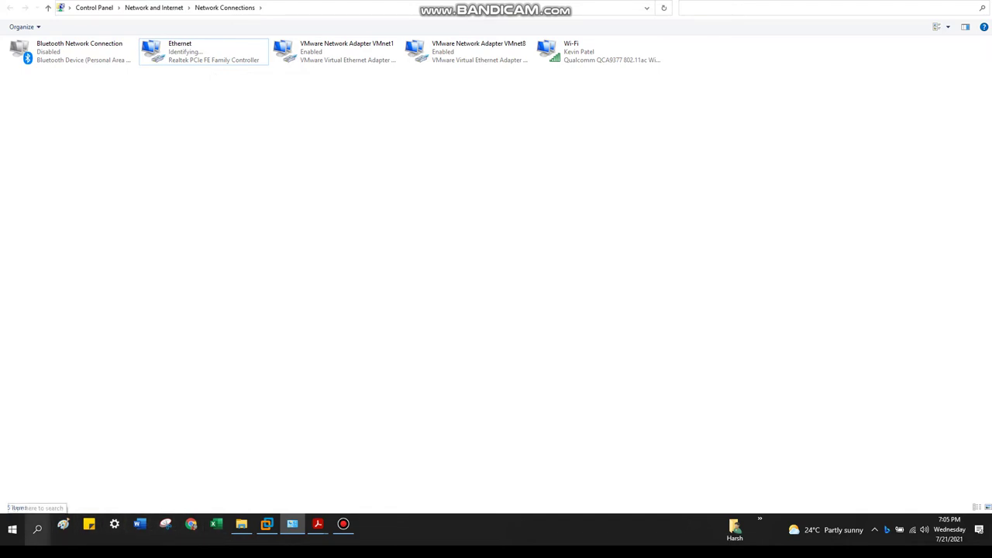
# Open Command Prompt and run ipconfig to list the computer's IP configuration.
pyautogui.click(38, 523)
pyautogui.write('cmd')
pyautogui.hotkey('ctrl', 'shift', 'Return')
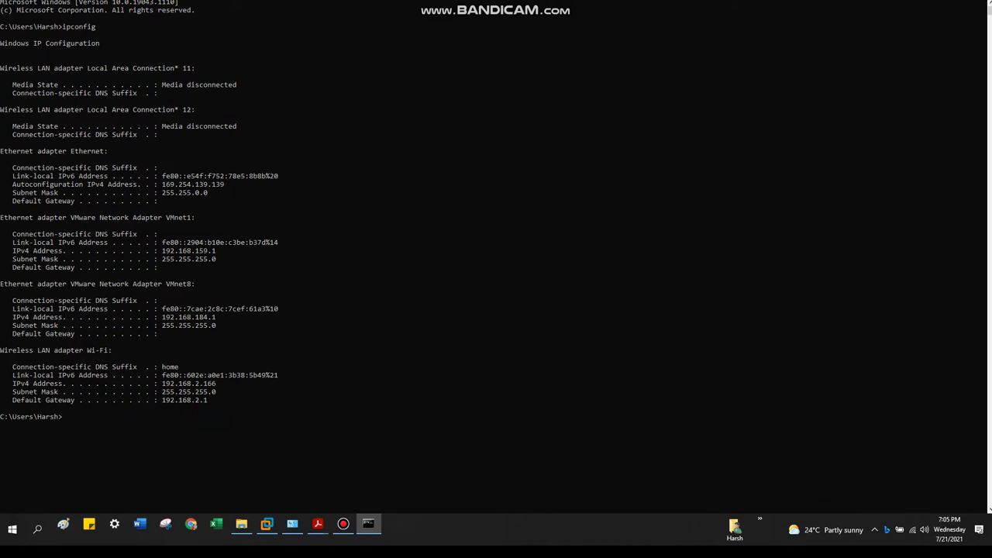
# Compare the adapters in Network Connections with the ipconfig output, checking the Ethernet adapter's autoconfiguration IPv4 address.
pyautogui.click(292, 524)
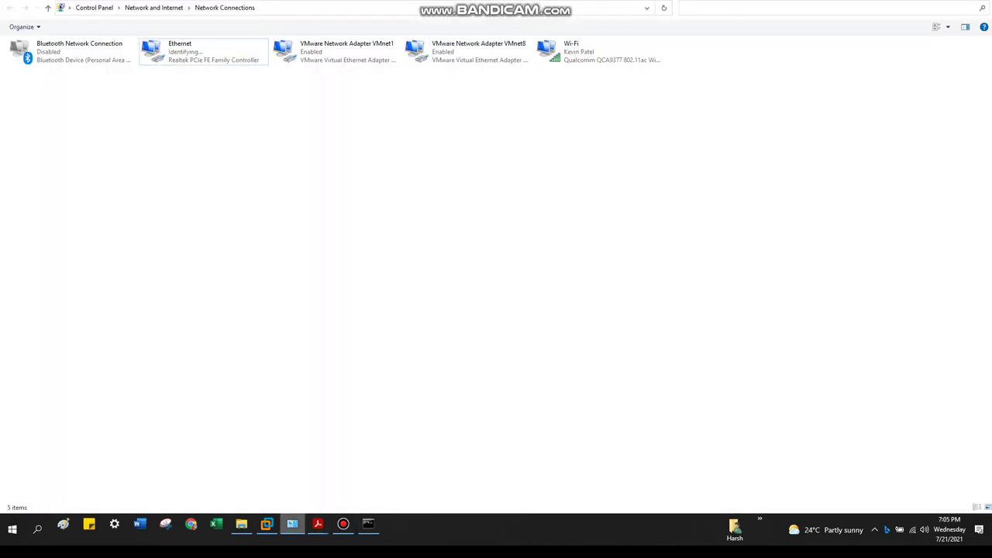
pyautogui.moveTo(376, 118); pyautogui.dragTo(575, 39)
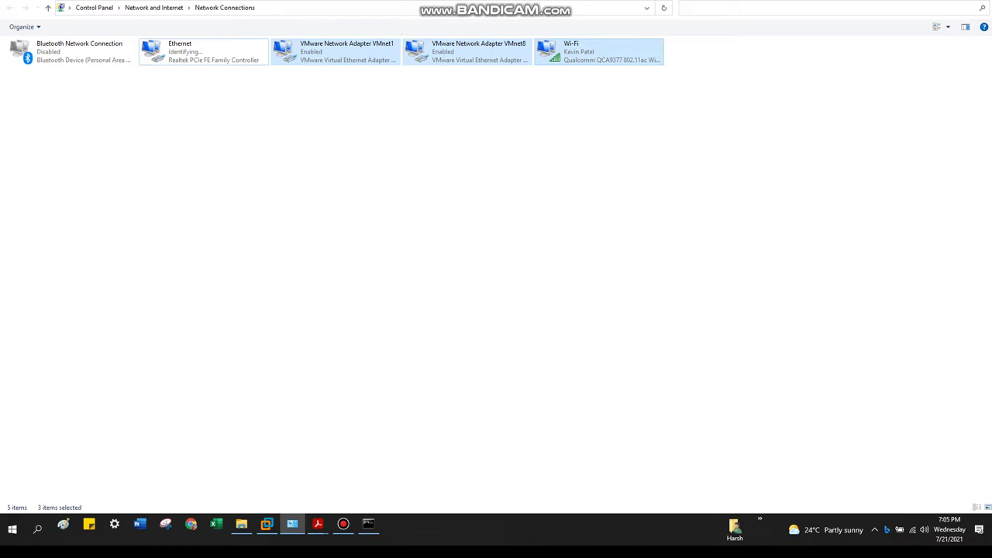
pyautogui.click(671, 56)
pyautogui.click(292, 523)
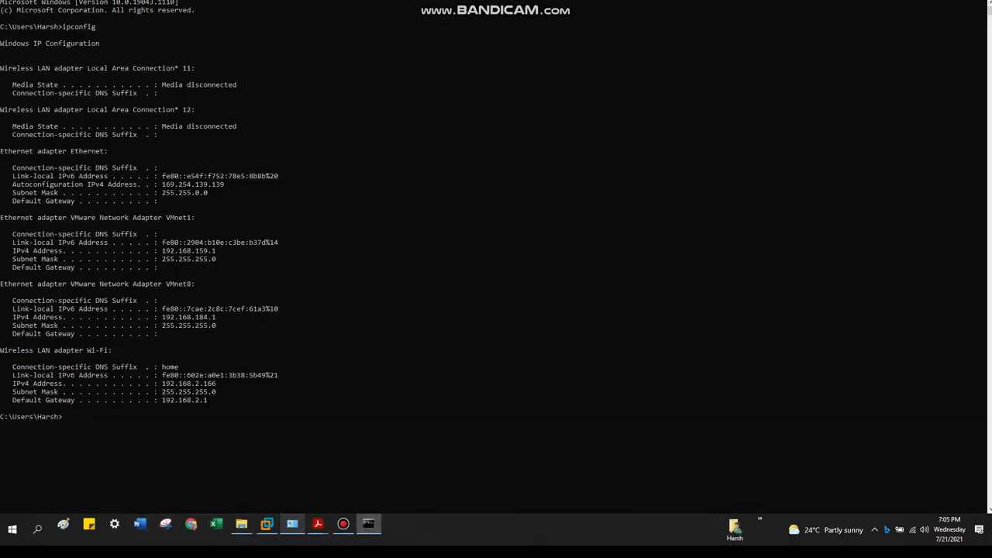
pyautogui.moveTo(275, 432); pyautogui.dragTo(2, 217)
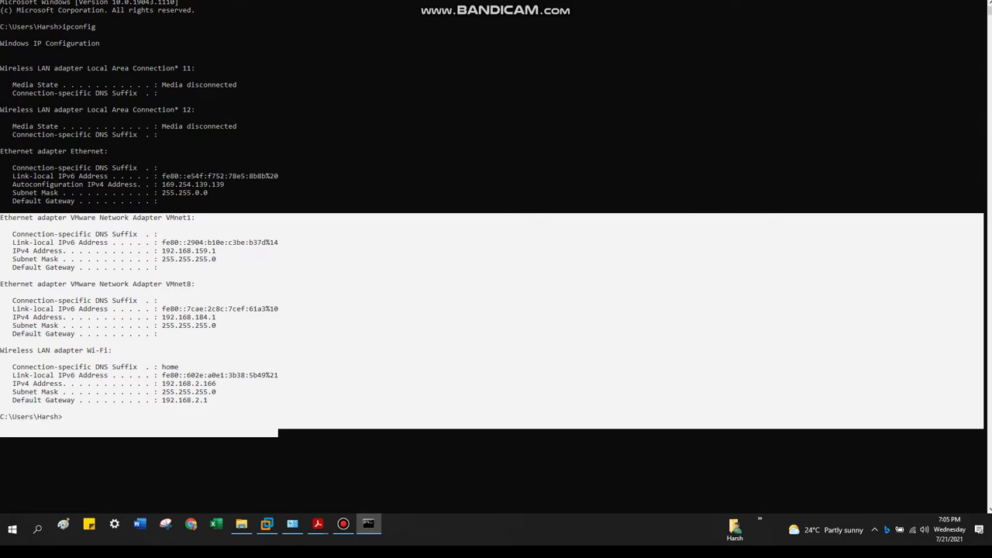
pyautogui.click(47, 185)
pyautogui.moveTo(9, 185); pyautogui.dragTo(228, 184)
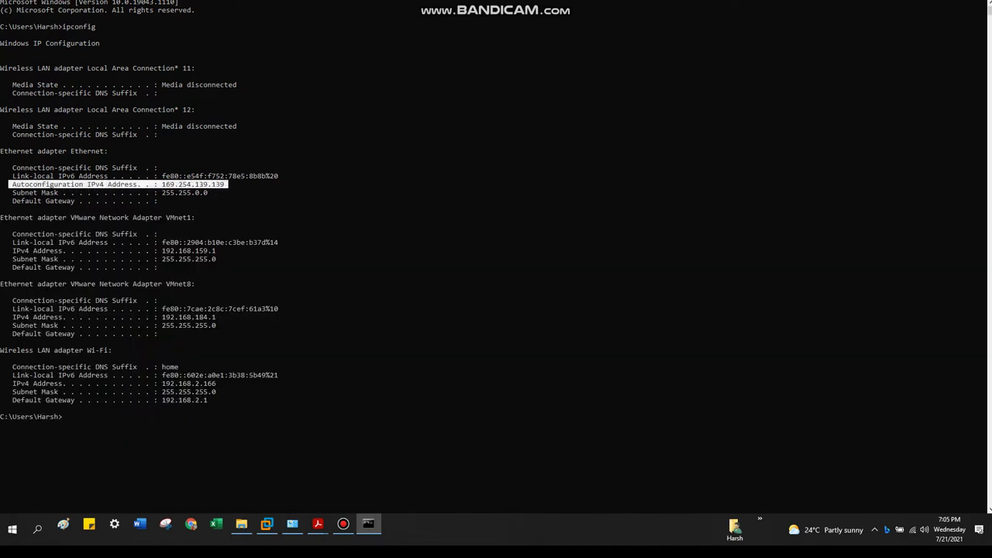
pyautogui.click(155, 408)
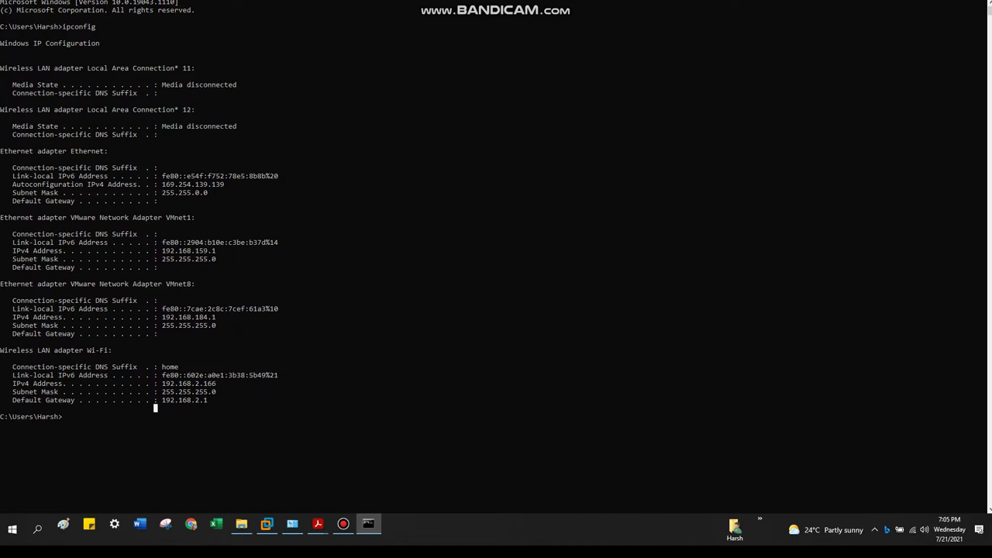
# Ping 192.168.1.22 and check the network portion of the Ethernet adapter's IPv4 address in the ipconfig output.
pyautogui.write('ping 192.168.1.22')
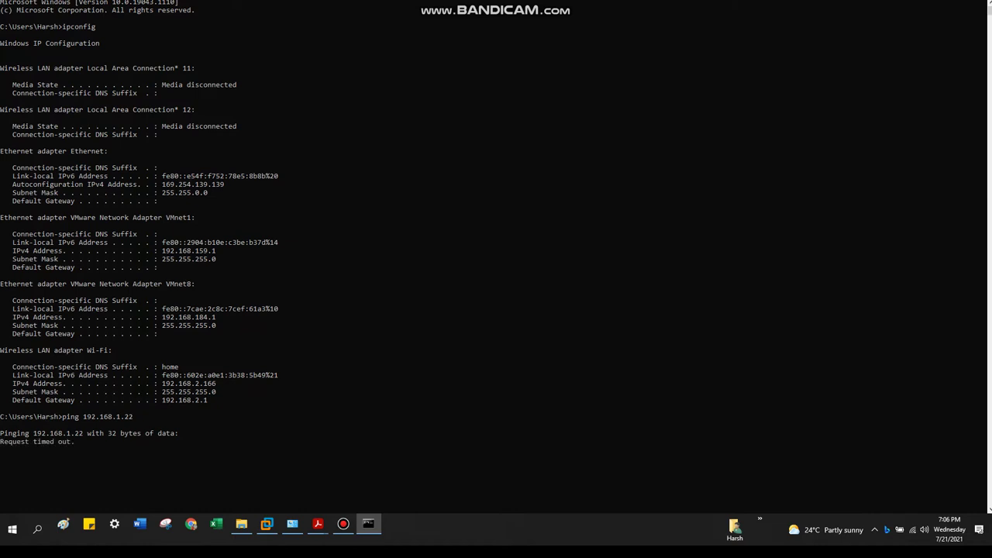
pyautogui.moveTo(164, 184)
pyautogui.mouseDown()
pyautogui.moveTo(228, 194)
pyautogui.moveTo(175, 184)
pyautogui.mouseUp()
pyautogui.click(221, 201)
pyautogui.click(197, 216)
# Give the Ethernet adapter the static IPv4 address 192.168.1.111 in its TCP/IPv4 properties and apply the settings.
pyautogui.moveTo(292, 524)
pyautogui.click(292, 524)
pyautogui.click(224, 57)
pyautogui.rightClick(229, 59)
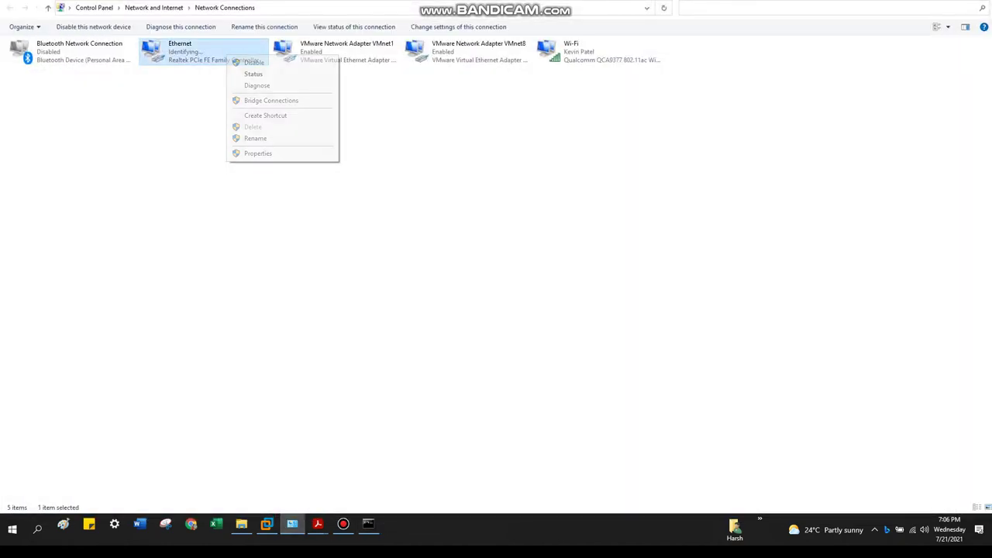
pyautogui.click(258, 152)
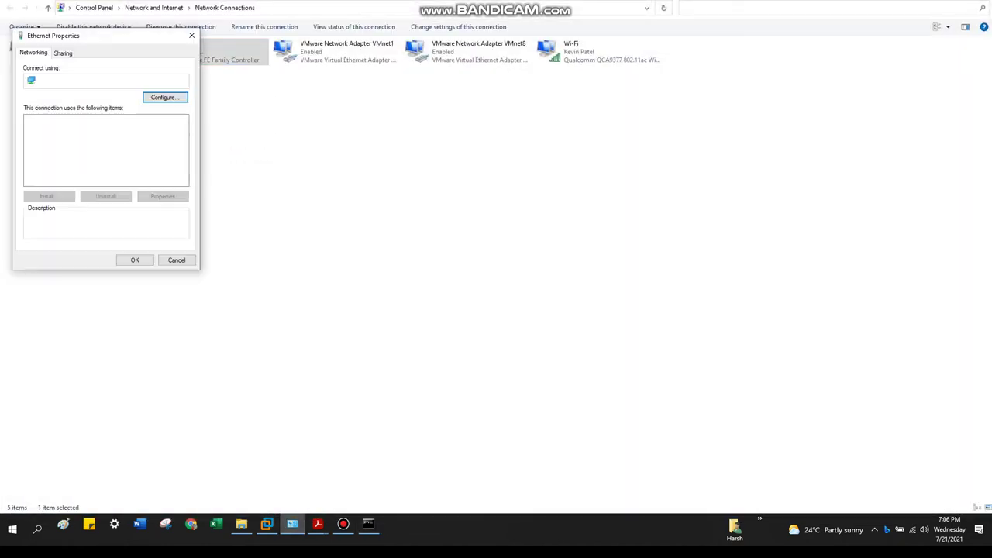
pyautogui.doubleClick(101, 163)
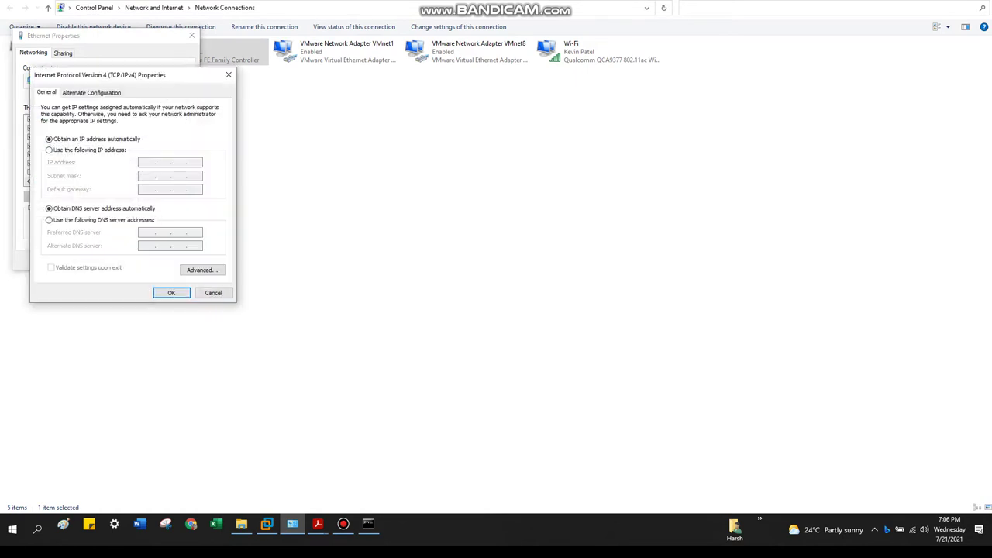
pyautogui.click(48, 150)
pyautogui.write('192.16')
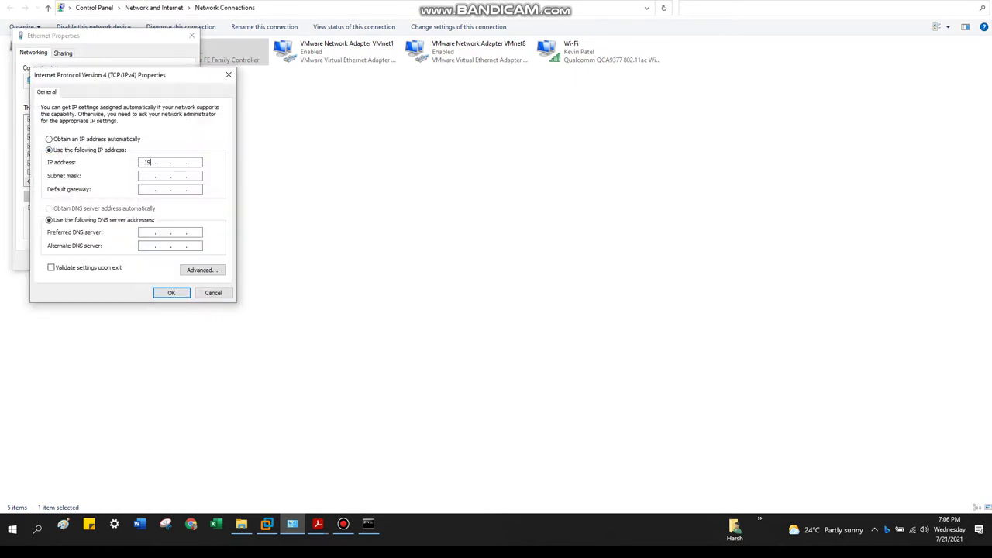
pyautogui.write('8.1.111')
pyautogui.press('Tab')
pyautogui.click(171, 292)
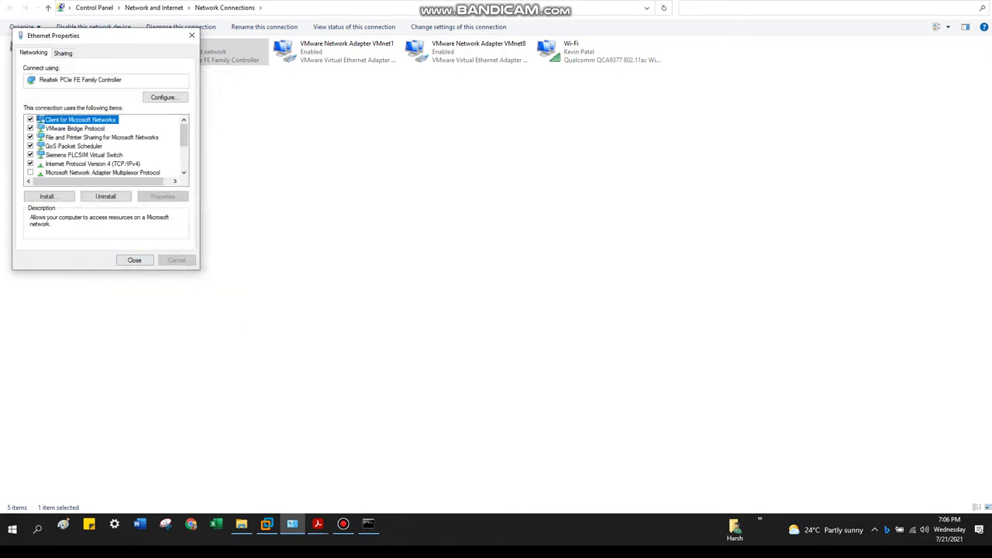
pyautogui.click(134, 260)
# Stop the running ping in Command Prompt, ping 192.168.1.22 again and close the window.
pyautogui.click(368, 524)
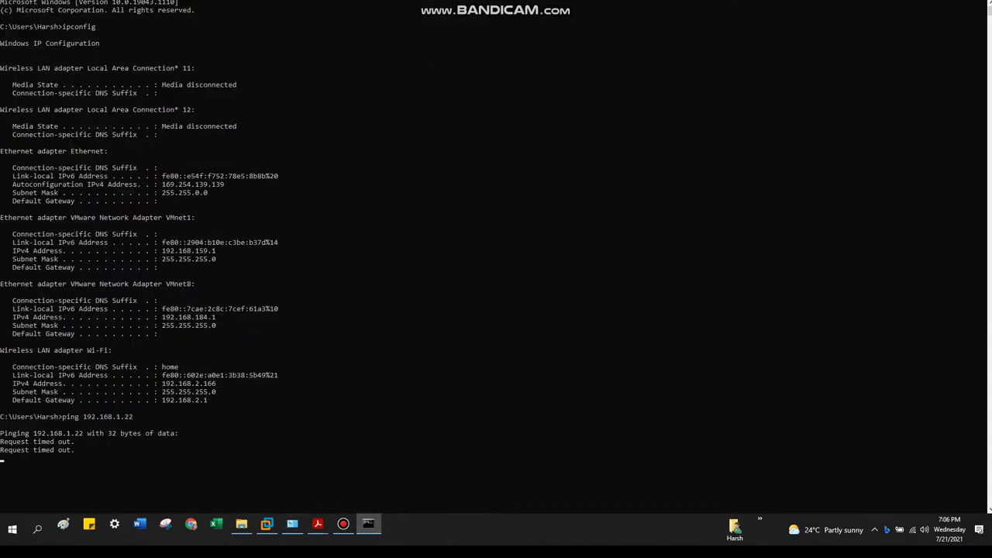
pyautogui.hotkey('ctrl', 'c')
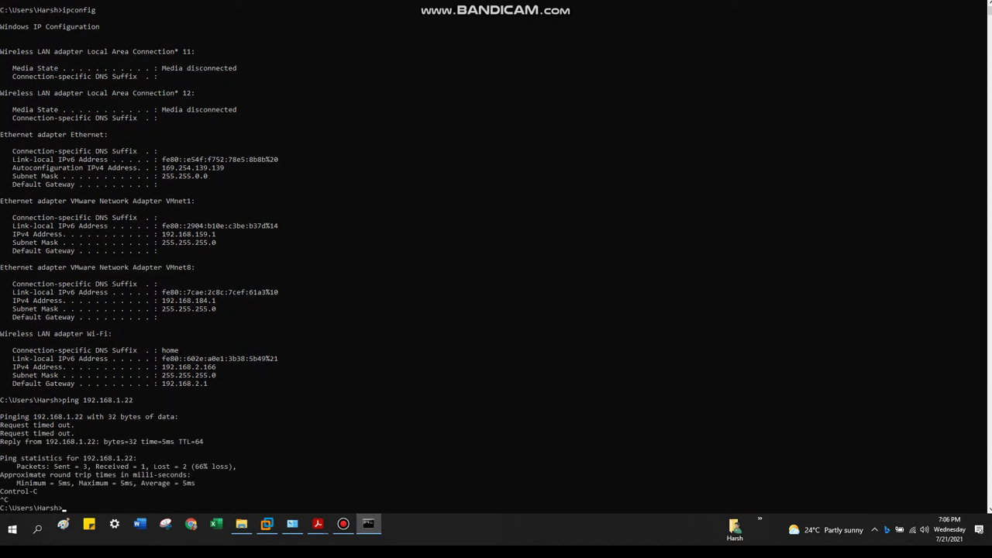
pyautogui.write('ping 192.168.1.22')
pyautogui.press('Return')
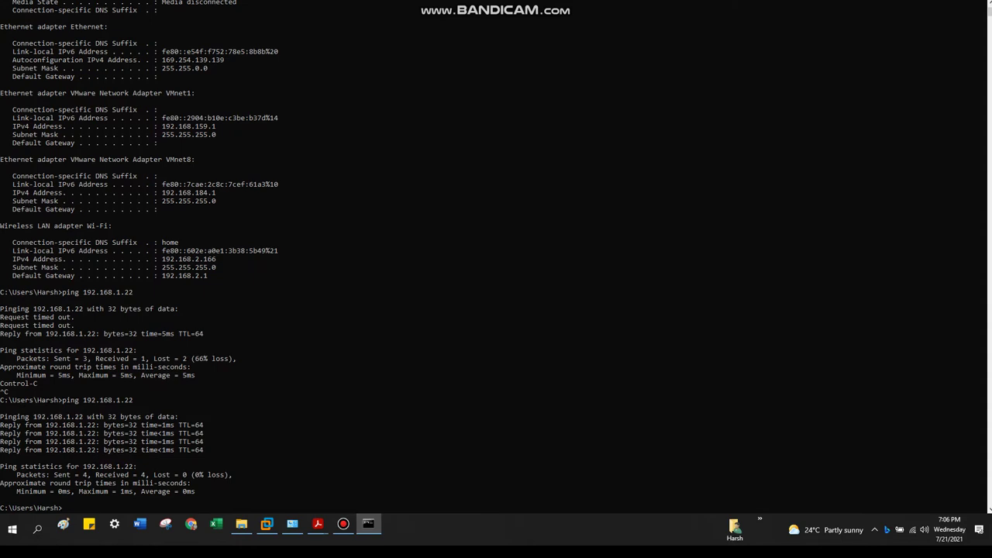
pyautogui.rightClick(368, 524)
pyautogui.click(333, 502)
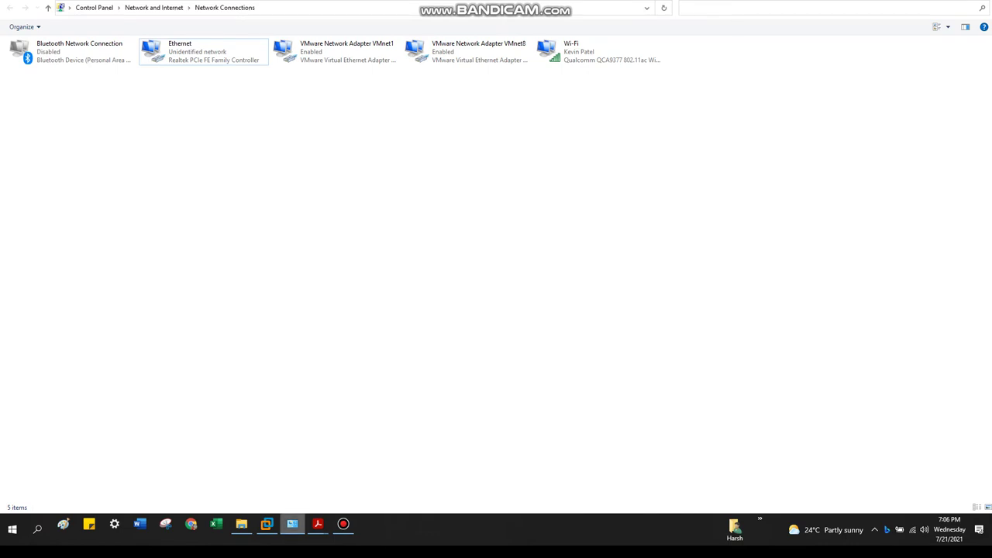
# Play the After connect video from the Videos PLC School folder to check the cabled controller's display and indicators, and close the player.
pyautogui.click(267, 524)
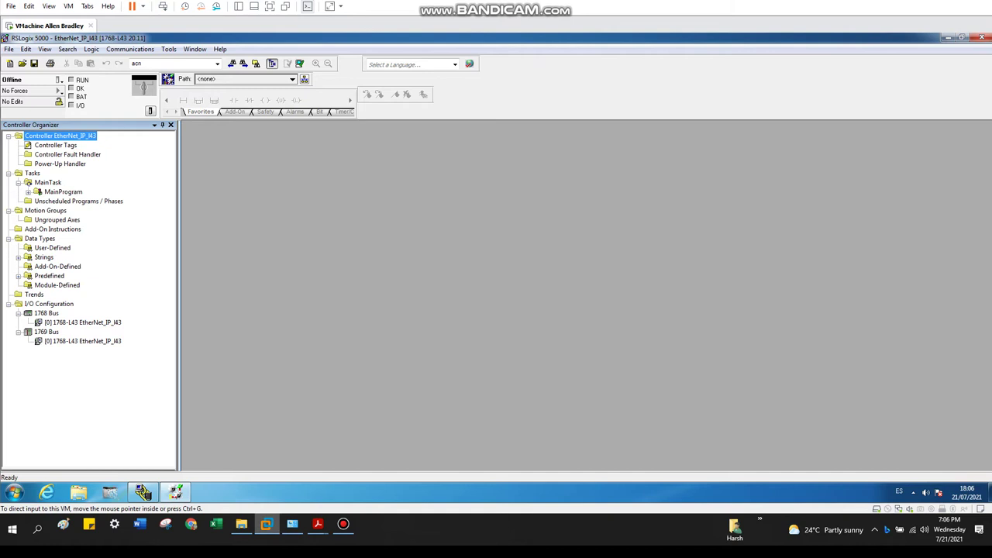
pyautogui.click(292, 524)
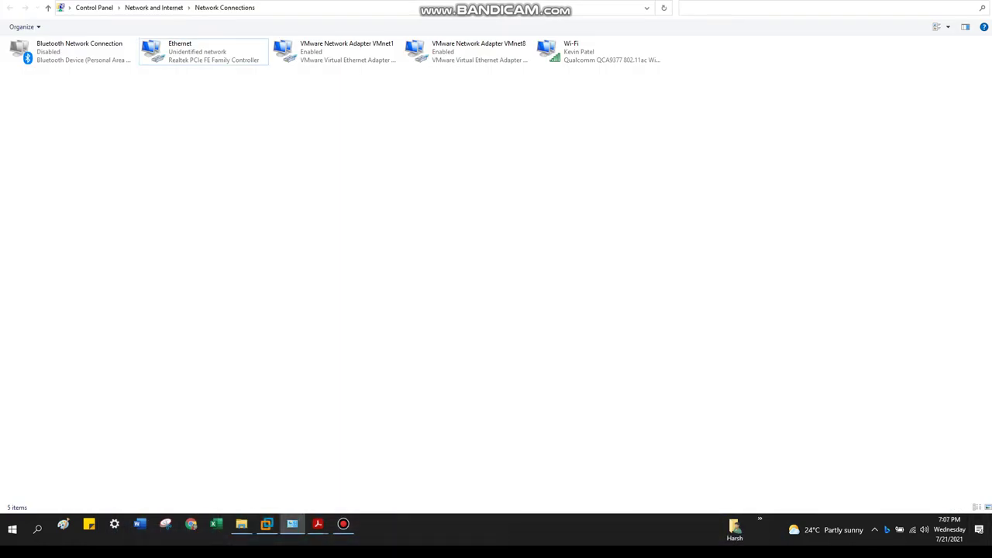
pyautogui.click(240, 523)
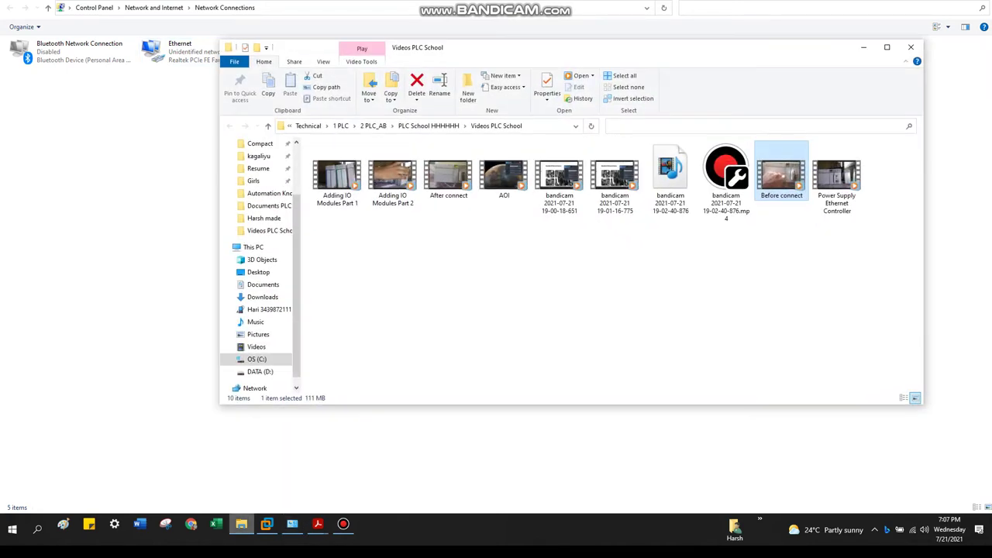
pyautogui.click(392, 178)
pyautogui.doubleClick(448, 178)
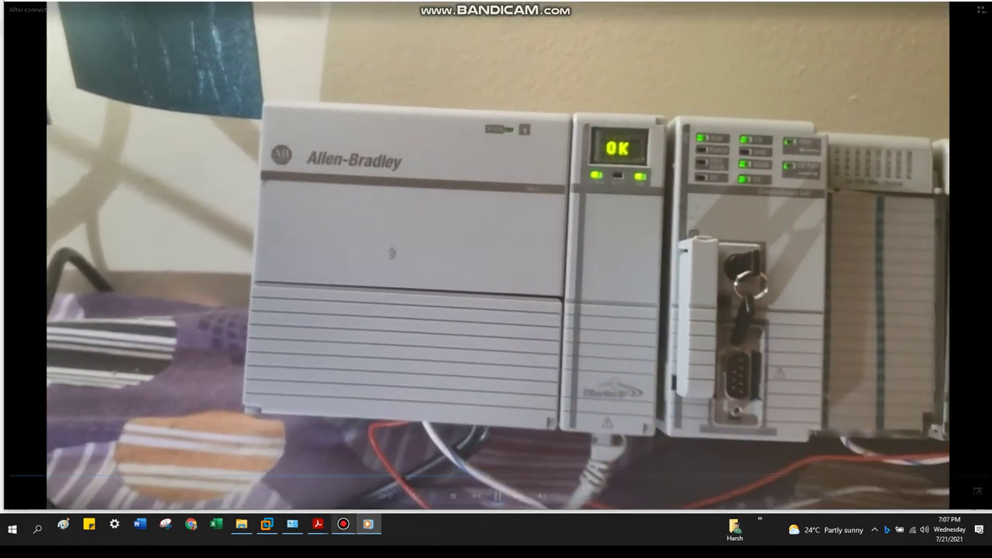
pyautogui.moveTo(343, 524)
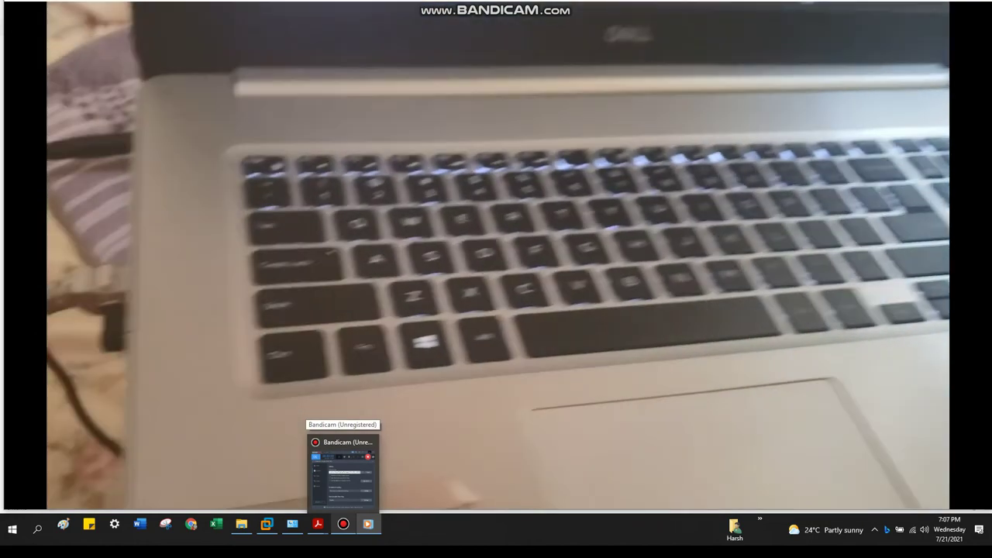
pyautogui.click(343, 472)
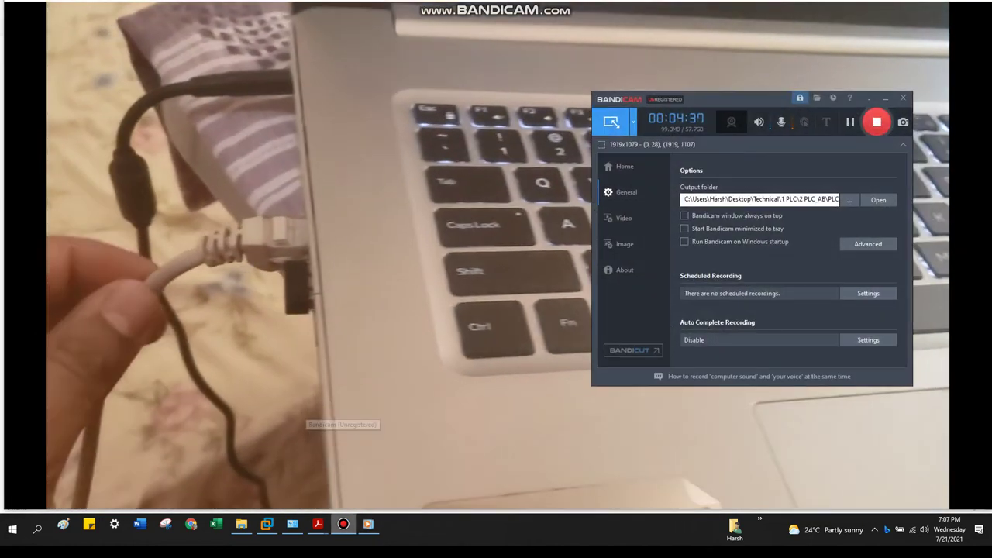
pyautogui.click(343, 524)
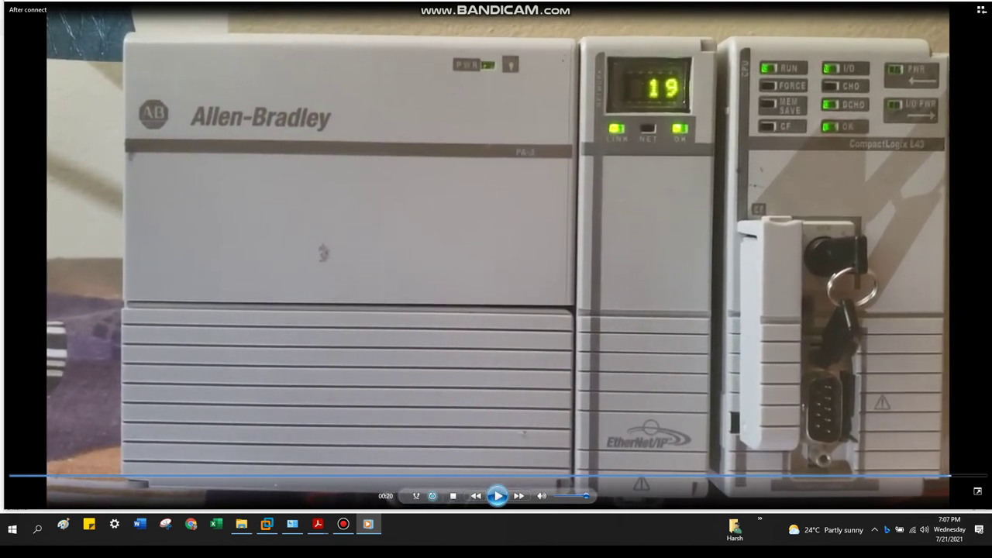
pyautogui.rightClick(368, 523)
pyautogui.click(341, 502)
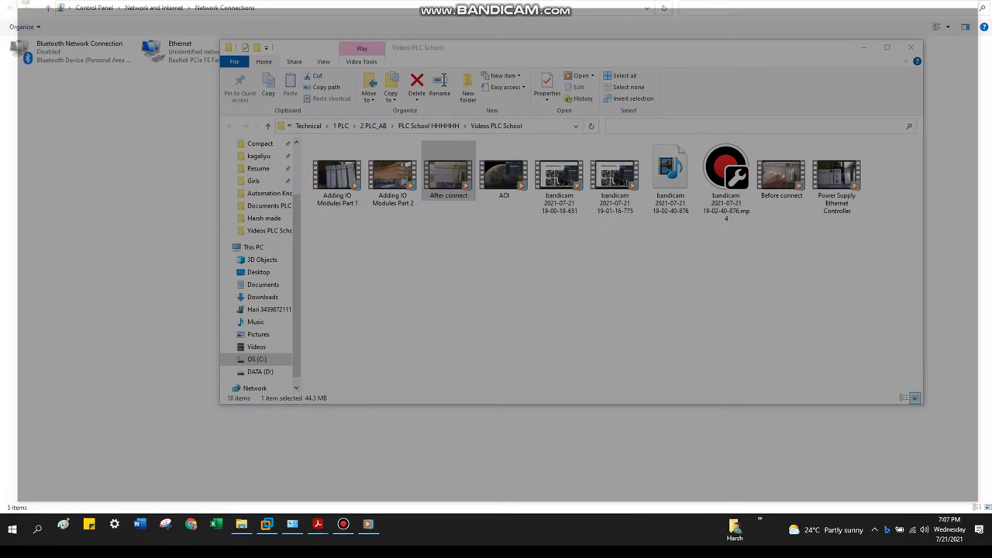
# Switch to the Allen Bradley virtual machine, open RSLinx Classic from its desktop and maximize the window.
pyautogui.click(266, 523)
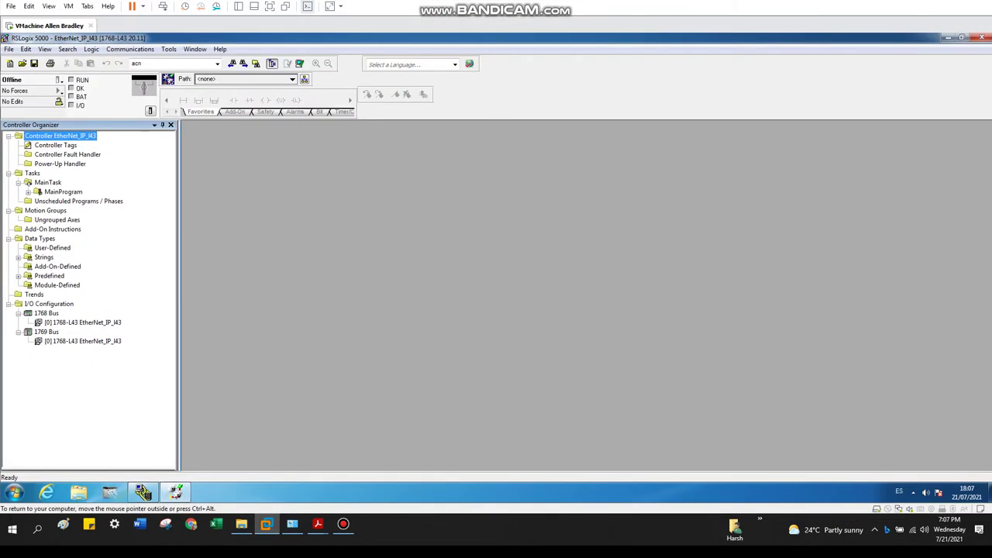
pyautogui.rightClick(38, 137)
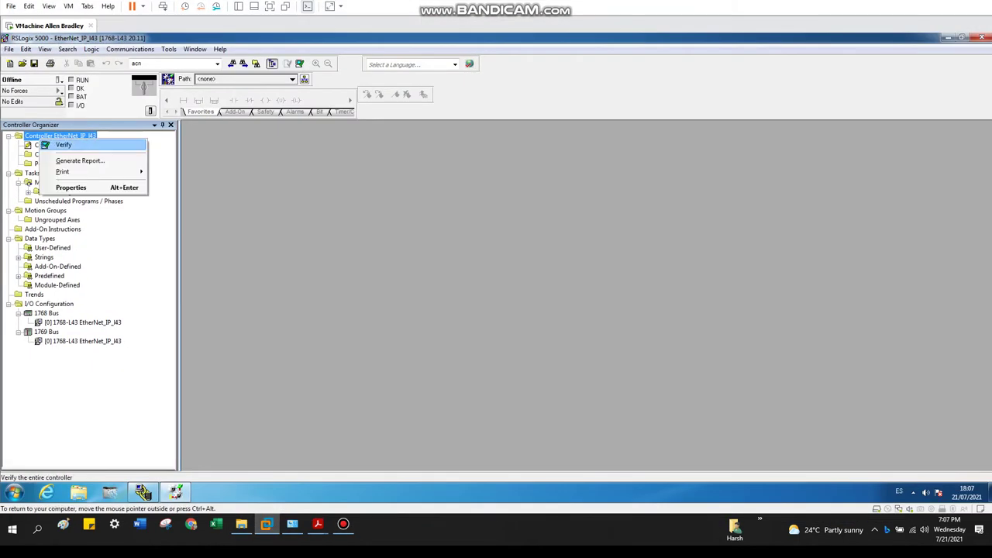
pyautogui.press('Escape')
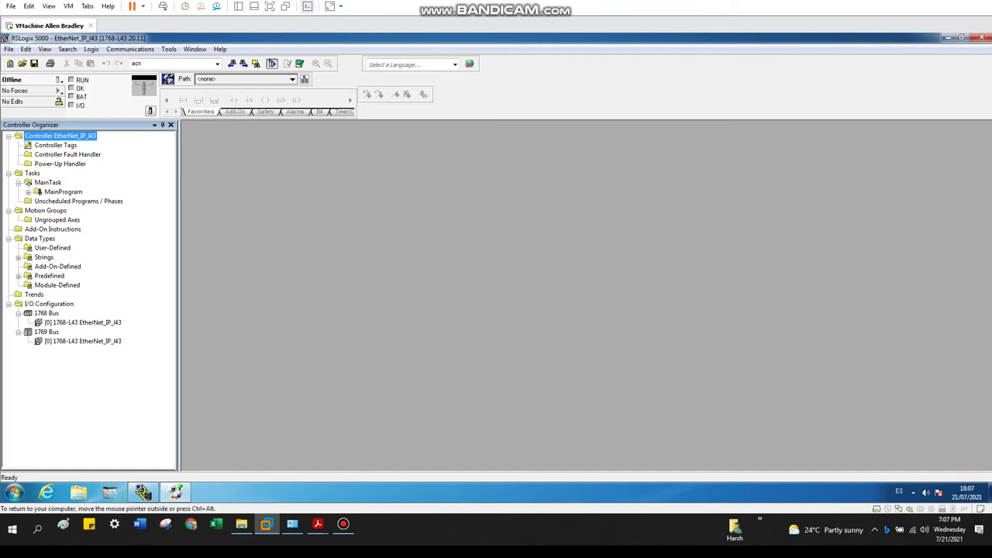
pyautogui.click(989, 492)
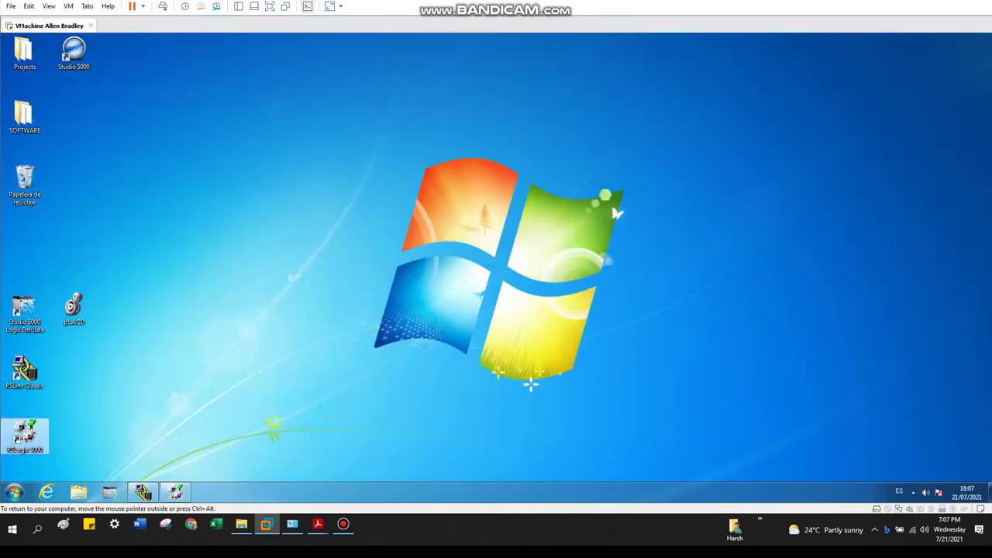
pyautogui.doubleClick(24, 370)
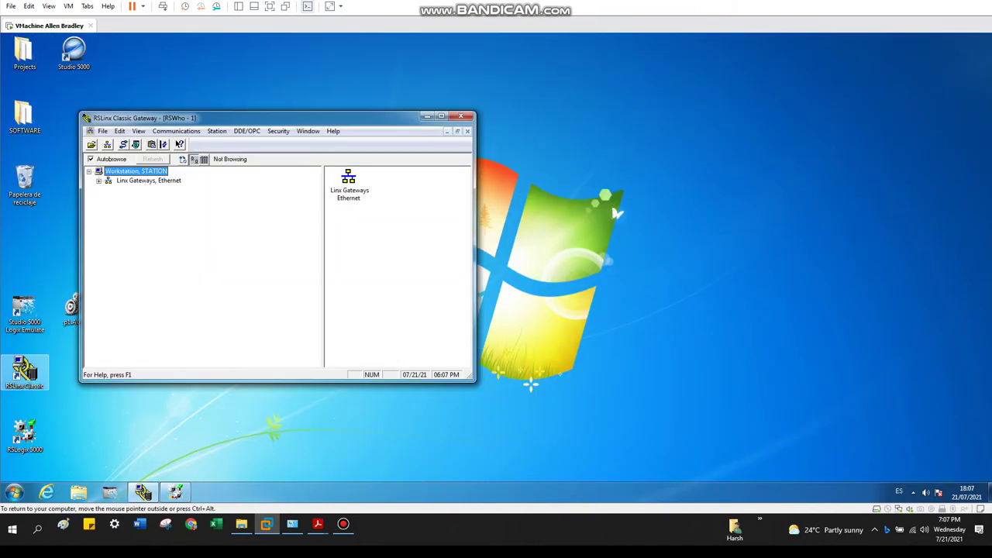
pyautogui.click(441, 116)
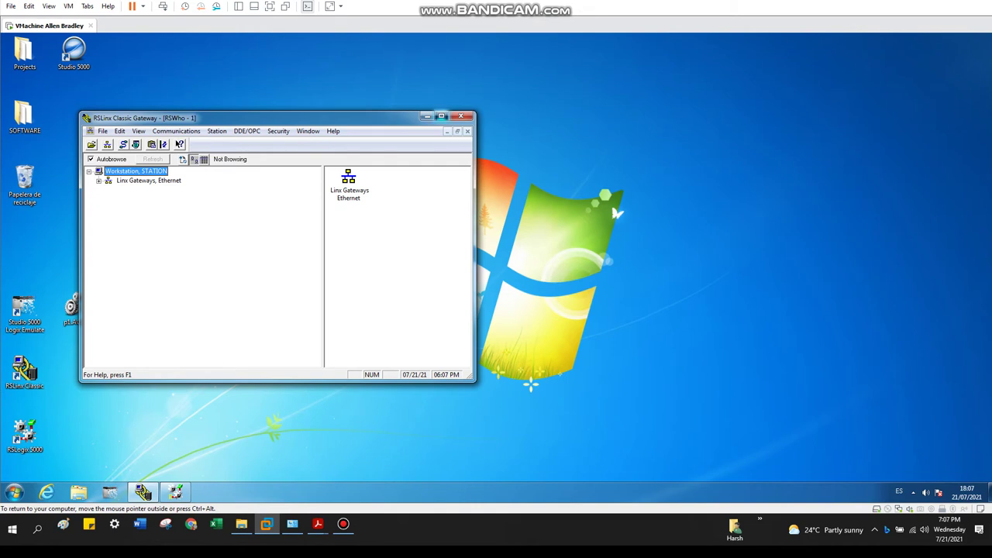
# Add a new EtherNet/IP Driver to the RSLinx configured drivers, keeping the name AB_ETHIP-1.
pyautogui.click(94, 49)
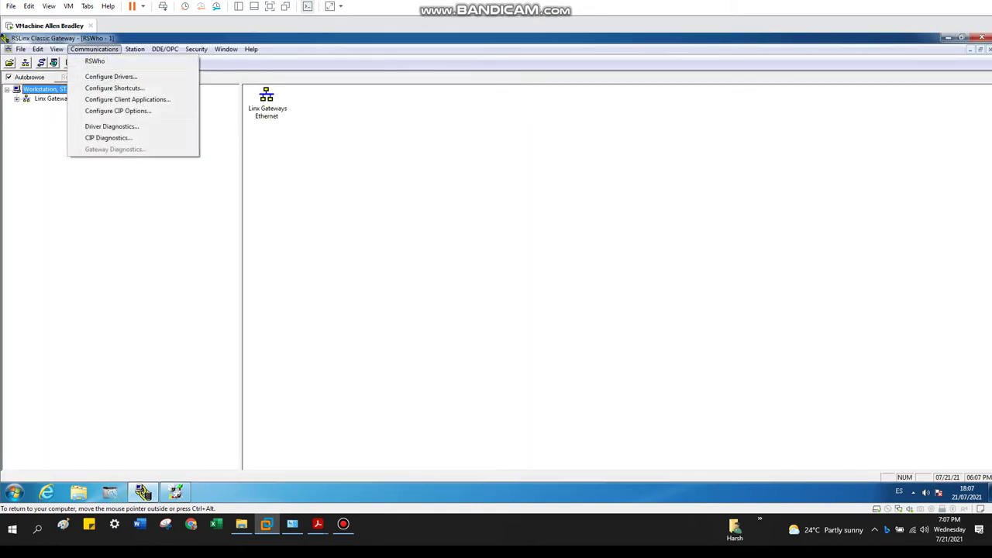
pyautogui.click(111, 76)
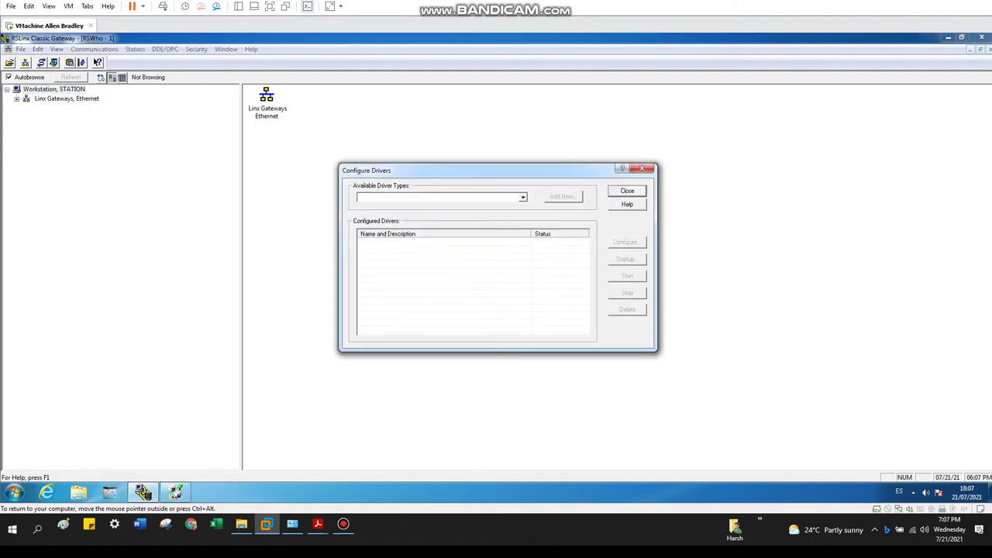
pyautogui.click(522, 197)
pyautogui.press('Down')
pyautogui.press('Up')
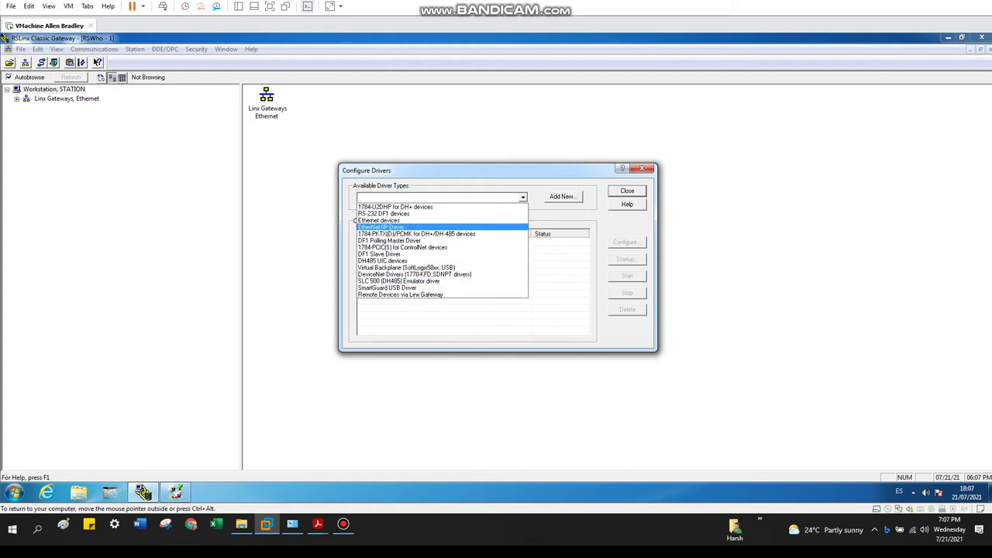
pyautogui.click(381, 227)
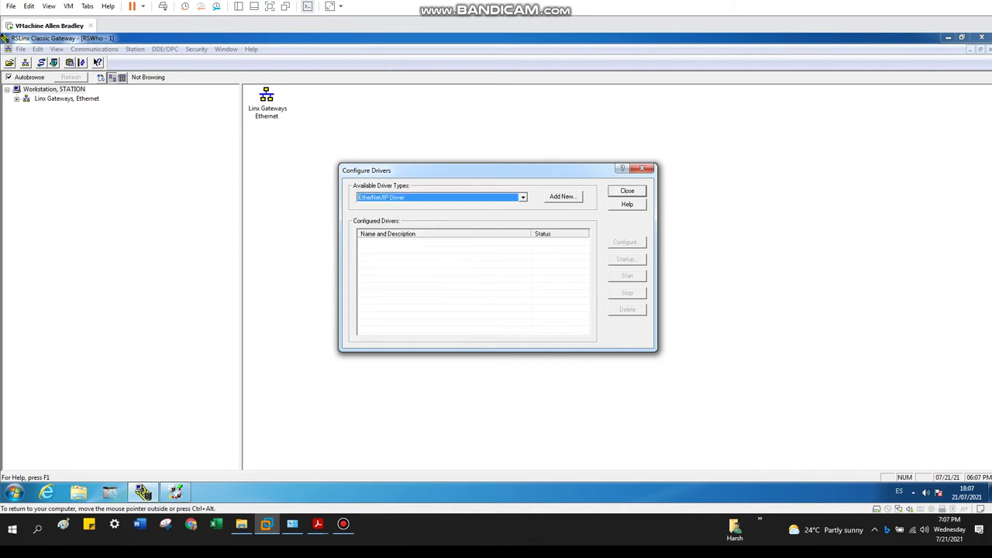
pyautogui.click(563, 196)
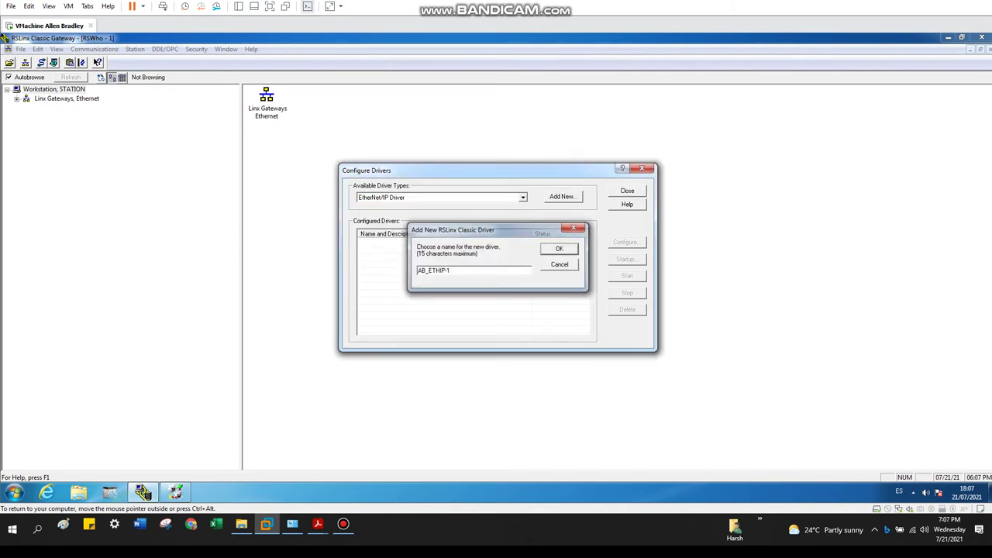
pyautogui.press('Return')
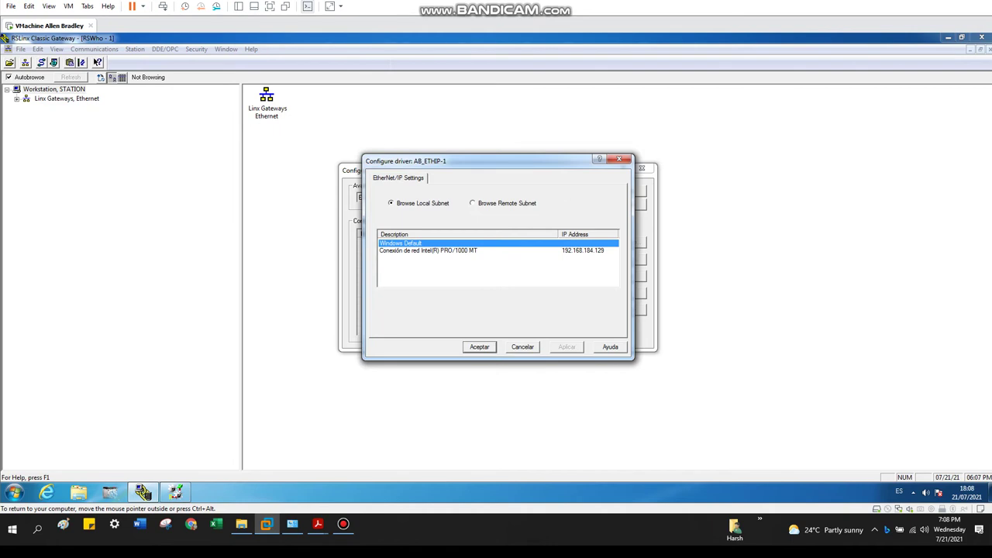
# Set AB_ETHIP-1 to browse a remote subnet with IP address 192.168.1.111 and mask 255.255.255.0, and close the driver configuration.
pyautogui.click(472, 203)
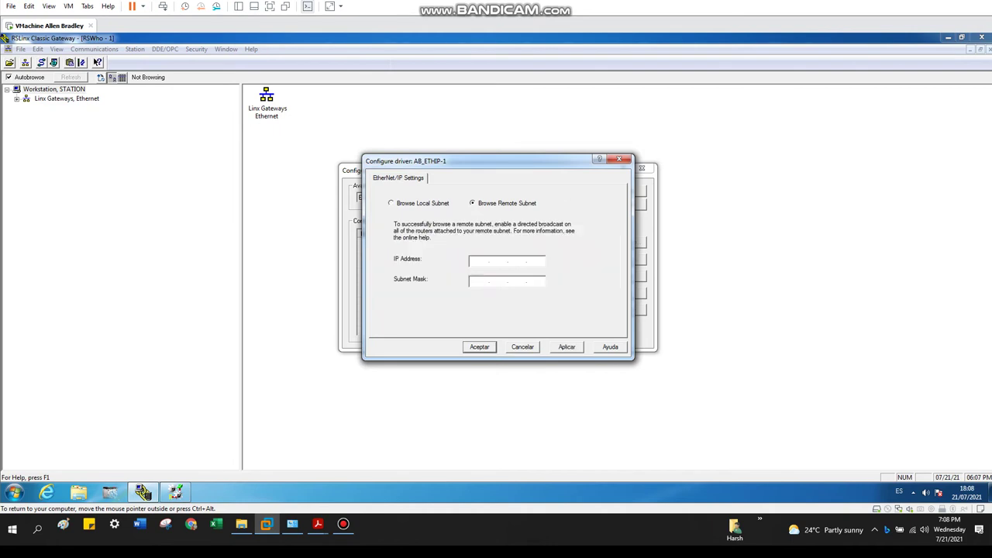
pyautogui.press('Tab')
pyautogui.write('192 . 168 . 1 . 111')
pyautogui.press('Tab')
pyautogui.write('255.255.255.0')
pyautogui.press('Return')
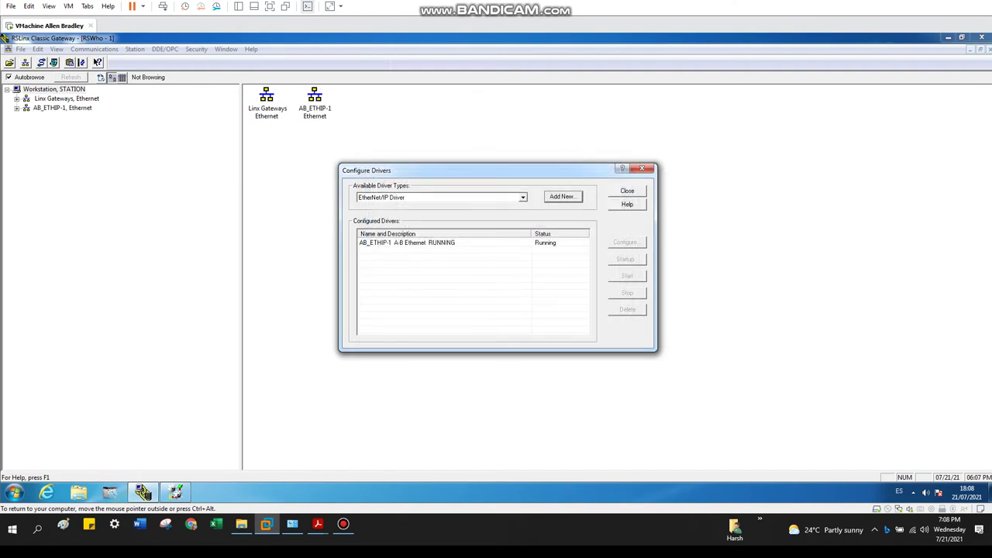
pyautogui.press('Escape')
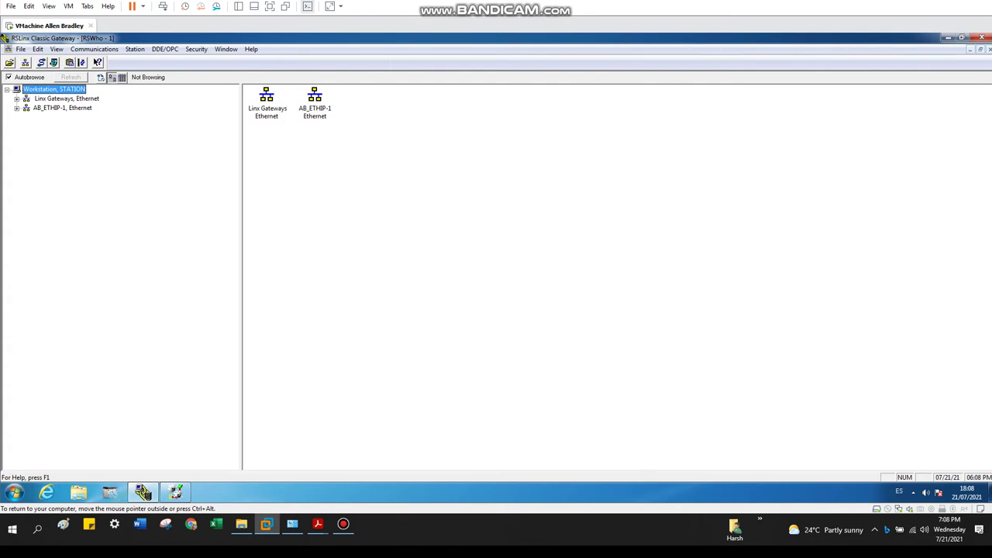
# Browse the AB_ETHIP-1 network in RSWho through the 1768-ENBT/A at 192.168.1.22 to its 1768 backplane modules.
pyautogui.press('Down')
pyautogui.press('Down')
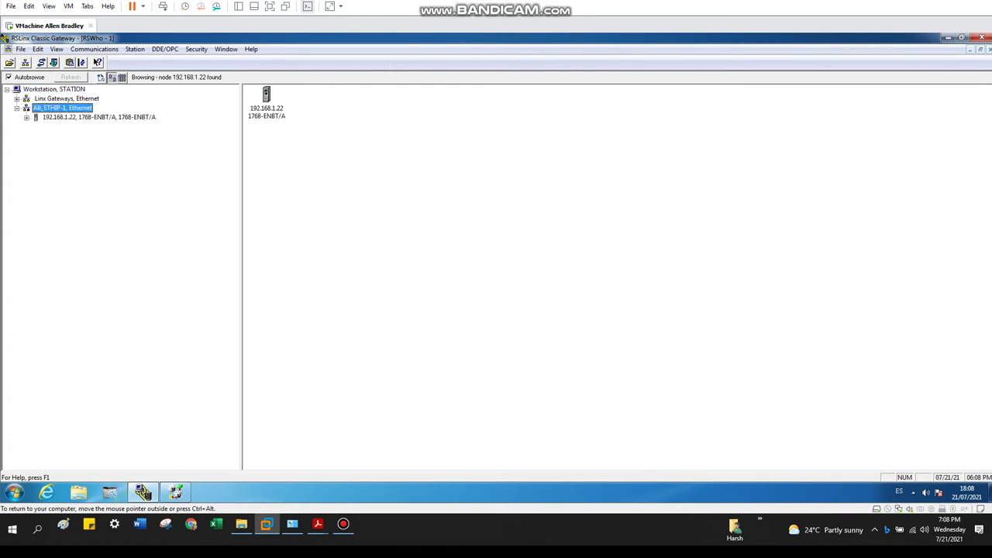
pyautogui.press('Down')
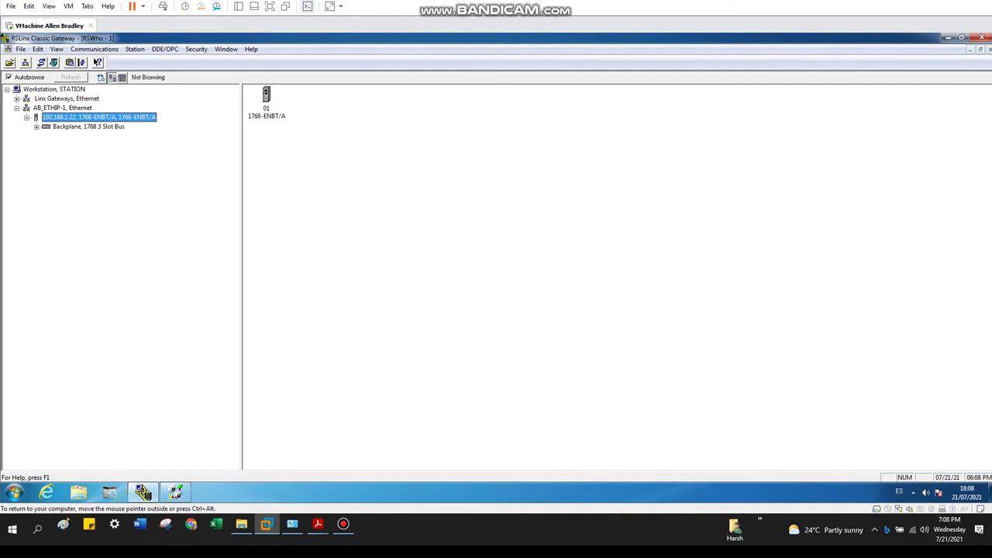
pyautogui.press('Down')
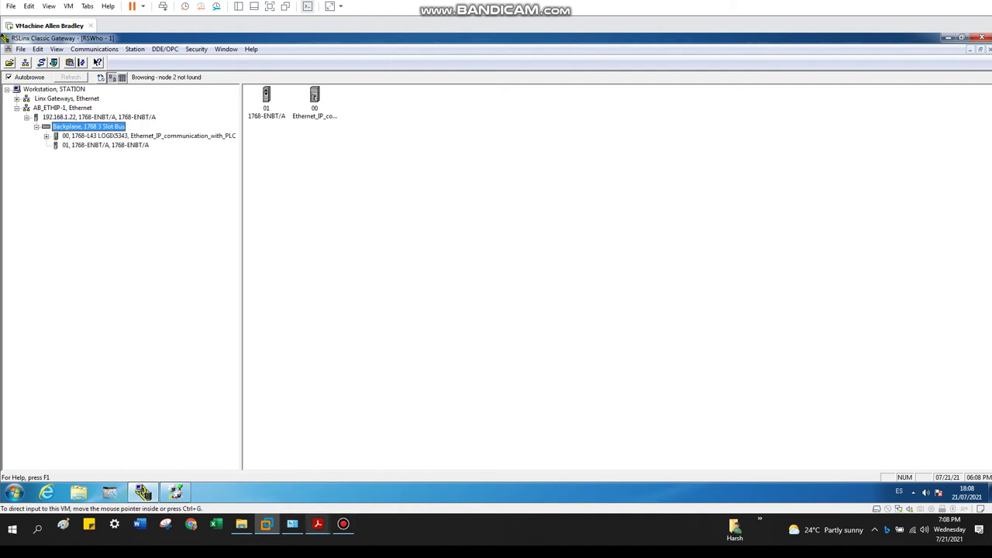
# Switch to the CompactLogix photos PDF and examine the Ethernet module and L43 controller in the rack photo on page 1.
pyautogui.moveTo(318, 524)
pyautogui.click(258, 484)
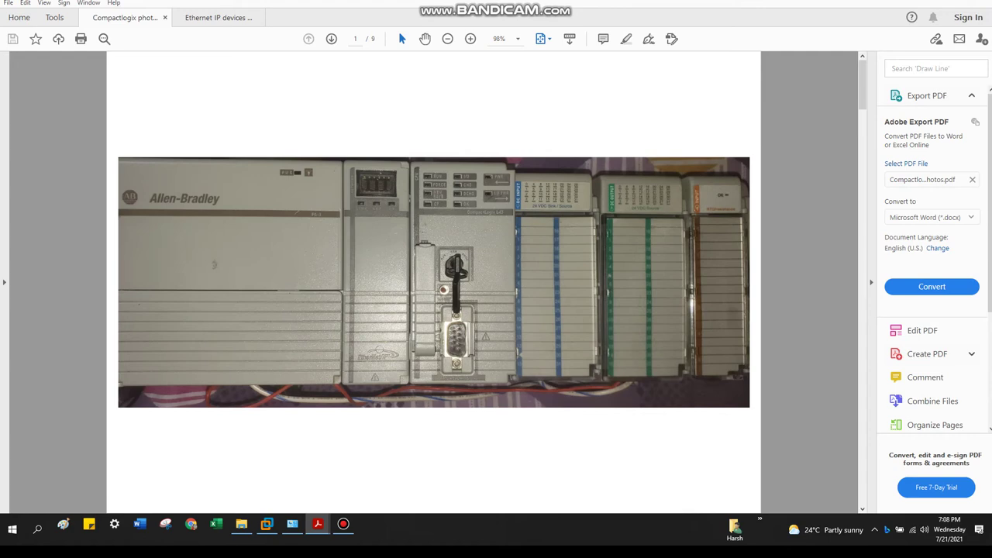
pyautogui.press('pagedown')
pyautogui.press('pageup')
pyautogui.moveTo(336, 159); pyautogui.dragTo(409, 425)
pyautogui.moveTo(416, 161); pyautogui.dragTo(519, 378)
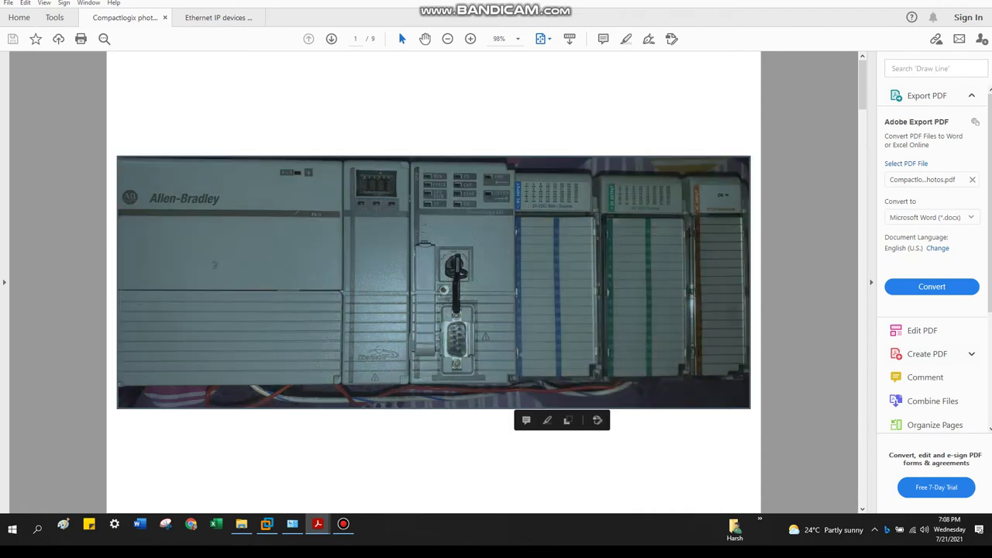
# Return to RSWho, examine the ENBT module, backplane and L43 controller's Channel 0 DF1 branch, and compare them with the CompactLogix rack photo.
pyautogui.click(266, 524)
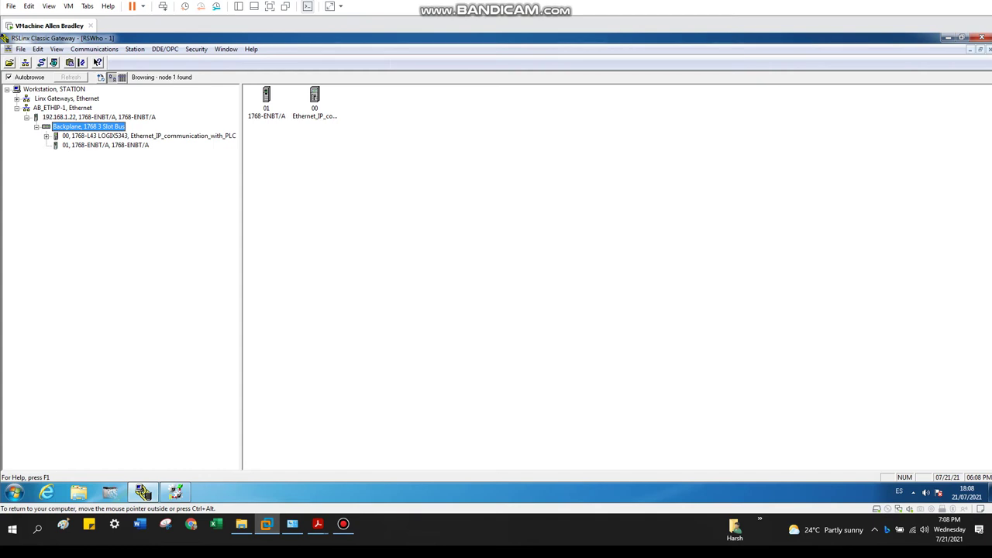
pyautogui.click(63, 108)
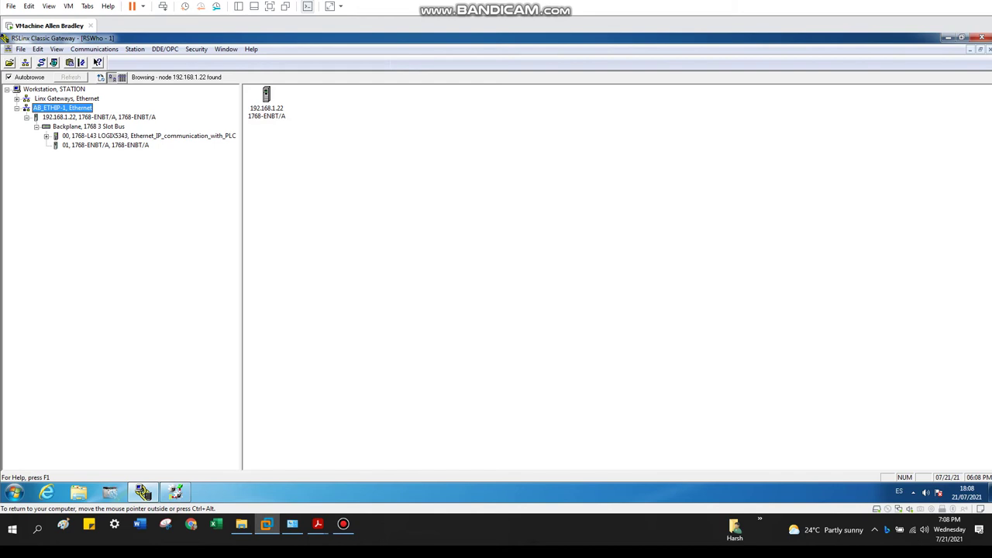
pyautogui.click(88, 126)
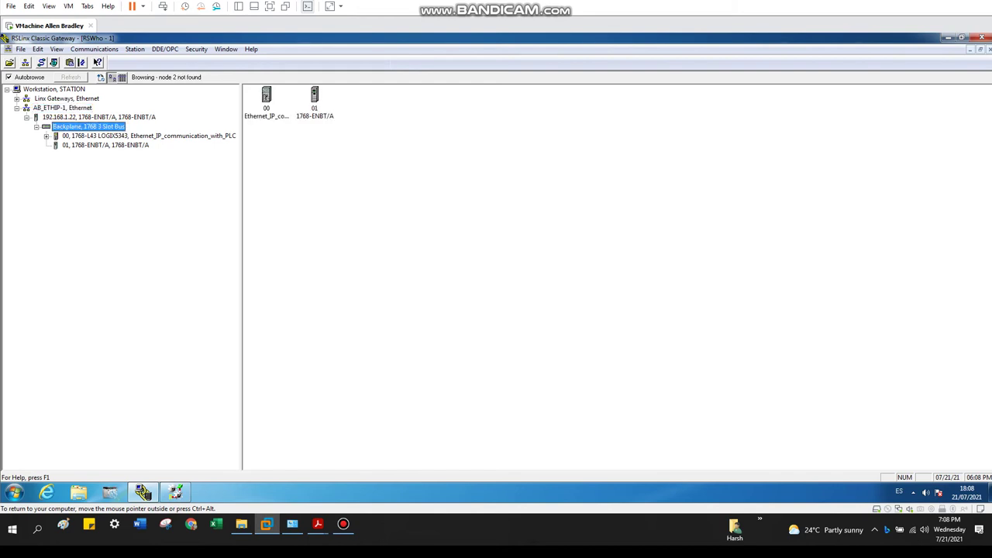
pyautogui.click(99, 117)
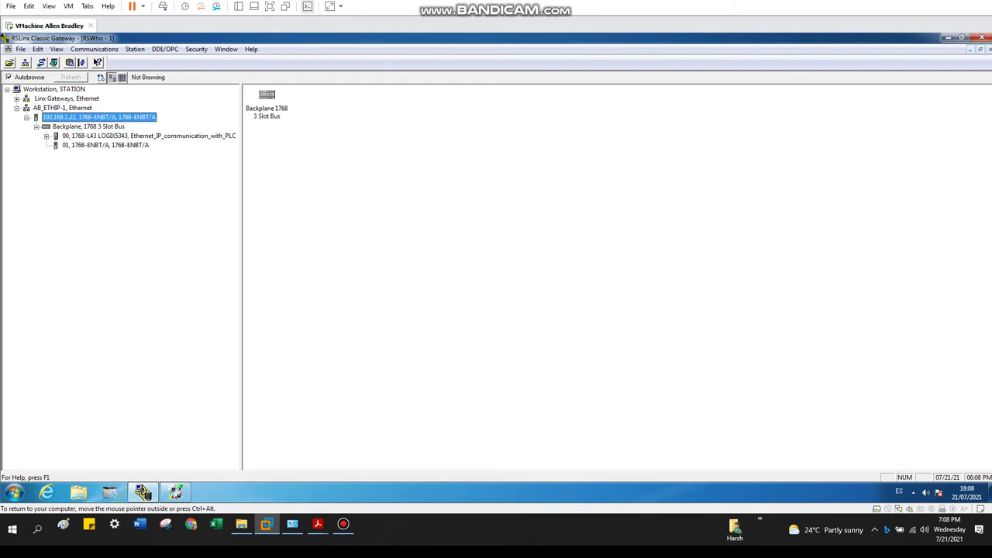
pyautogui.click(88, 126)
pyautogui.click(149, 135)
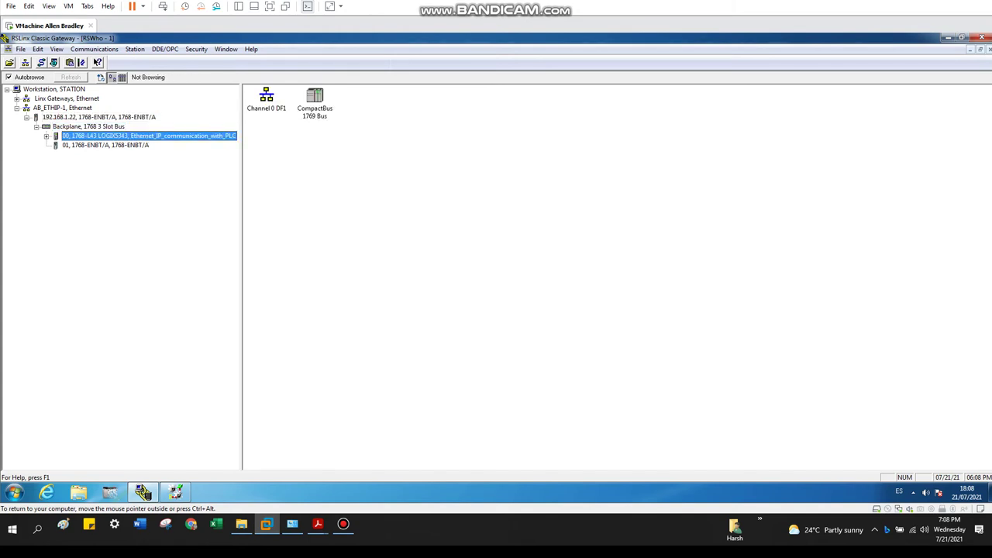
pyautogui.press('Right')
pyautogui.click(92, 145)
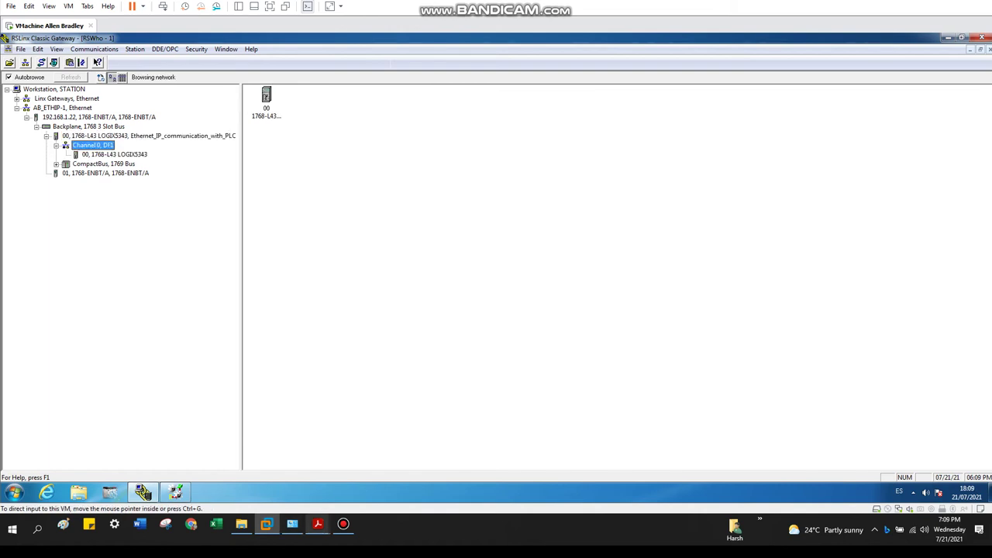
pyautogui.click(318, 523)
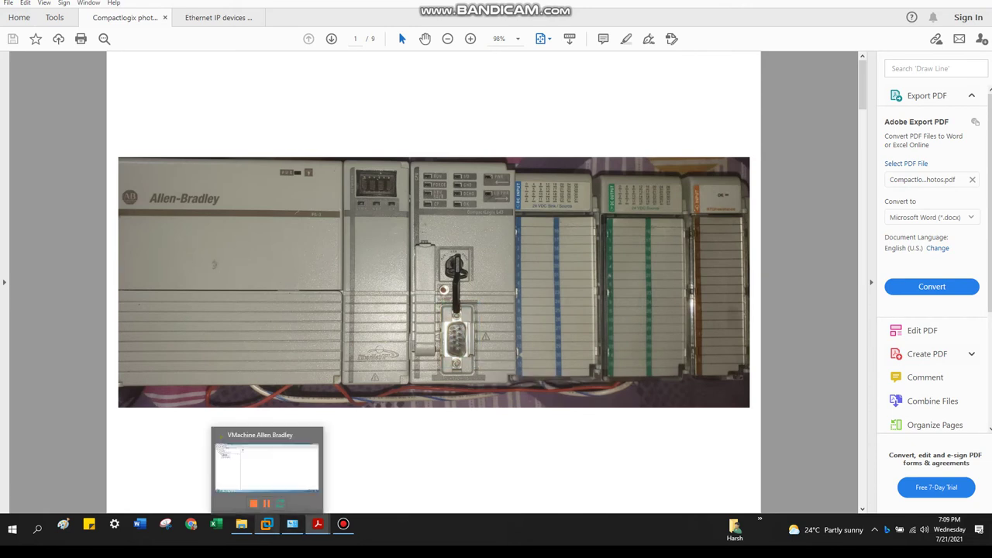
# Return to RSWho, expand the L43 controller's CompactBus 1769 Bus, and examine each module on it.
pyautogui.click(267, 523)
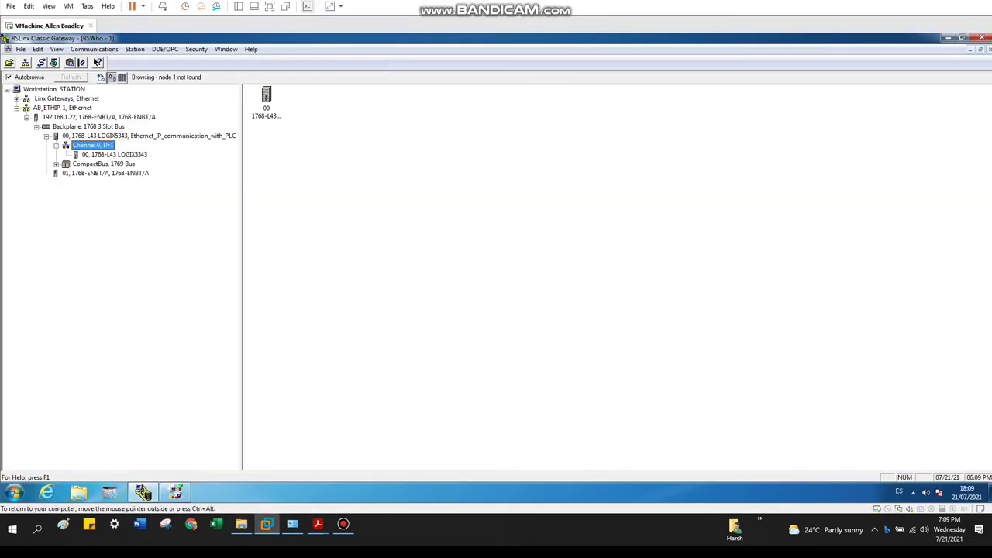
pyautogui.click(55, 164)
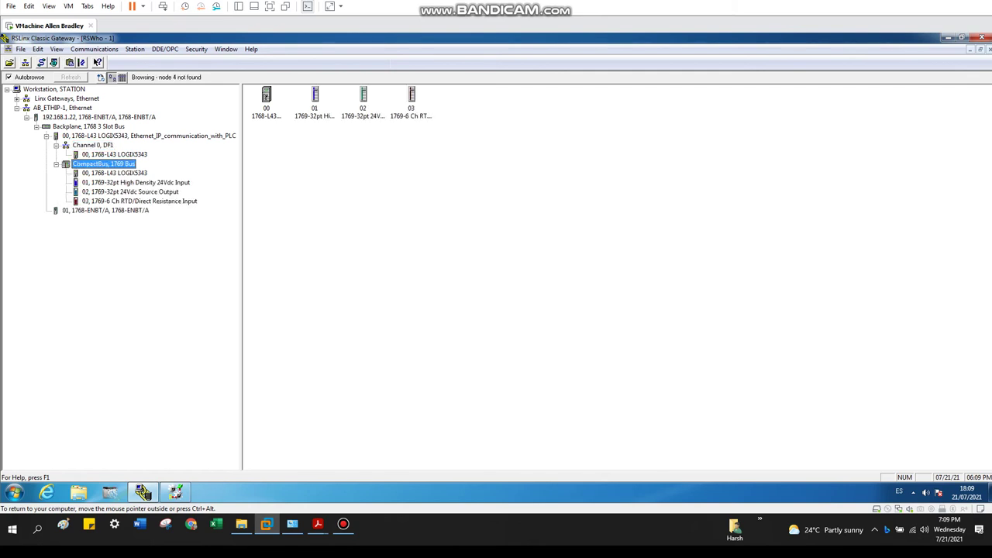
pyautogui.press('Down')
pyautogui.press('Down')
pyautogui.press('Down')
pyautogui.press('Down')
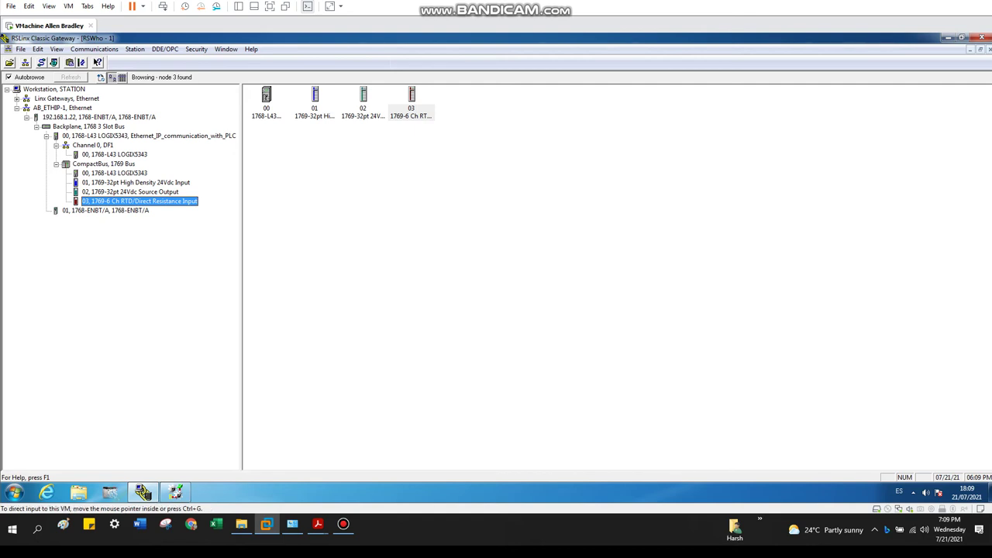
pyautogui.click(343, 524)
pyautogui.click(343, 523)
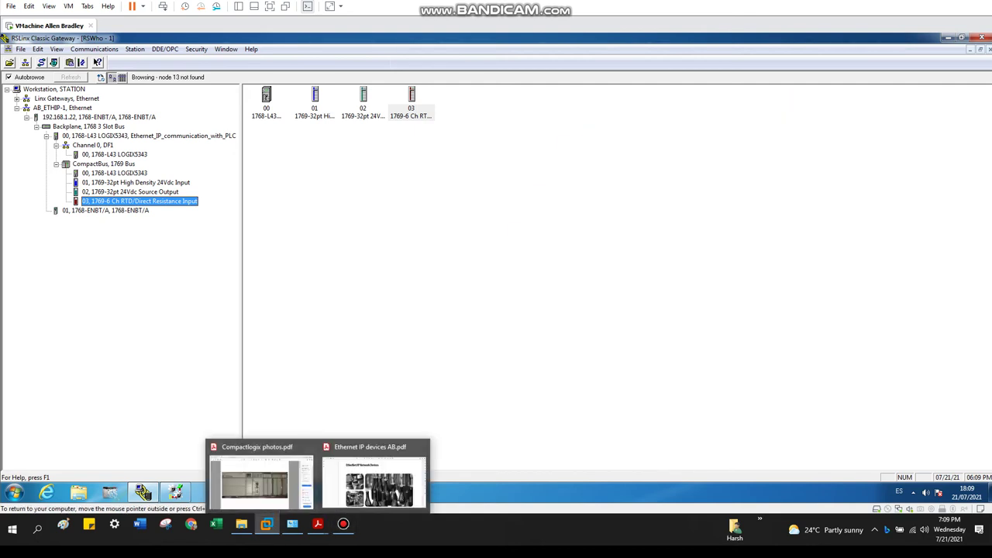
# Switch to RSLogix 5000 and try to go online with the EtherNet_IP_l43 project without a communication path.
pyautogui.click(175, 493)
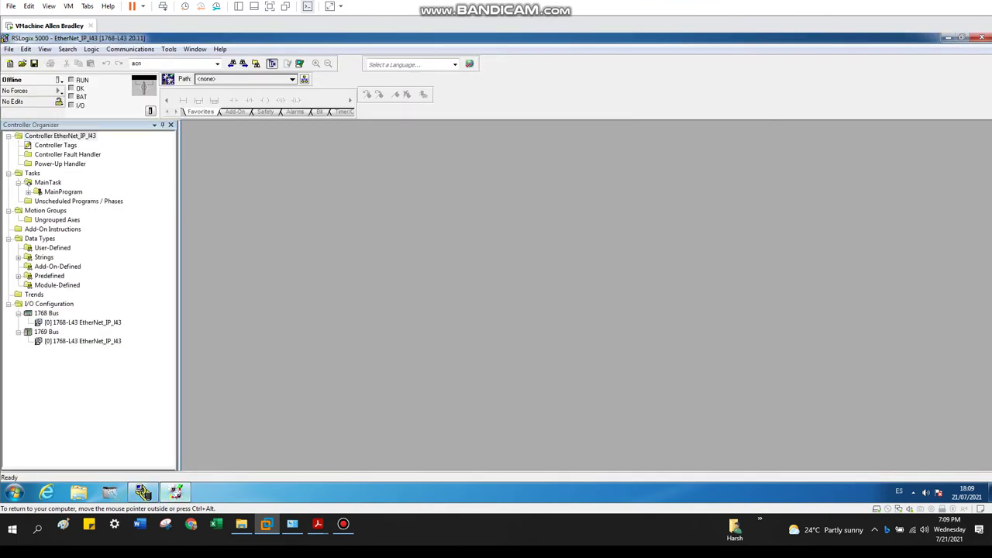
pyautogui.click(60, 79)
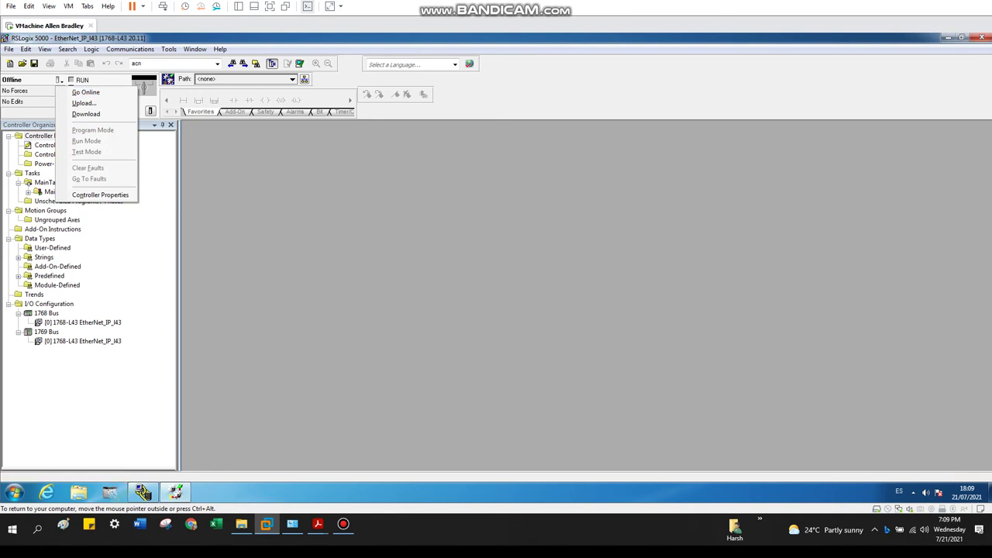
pyautogui.click(85, 93)
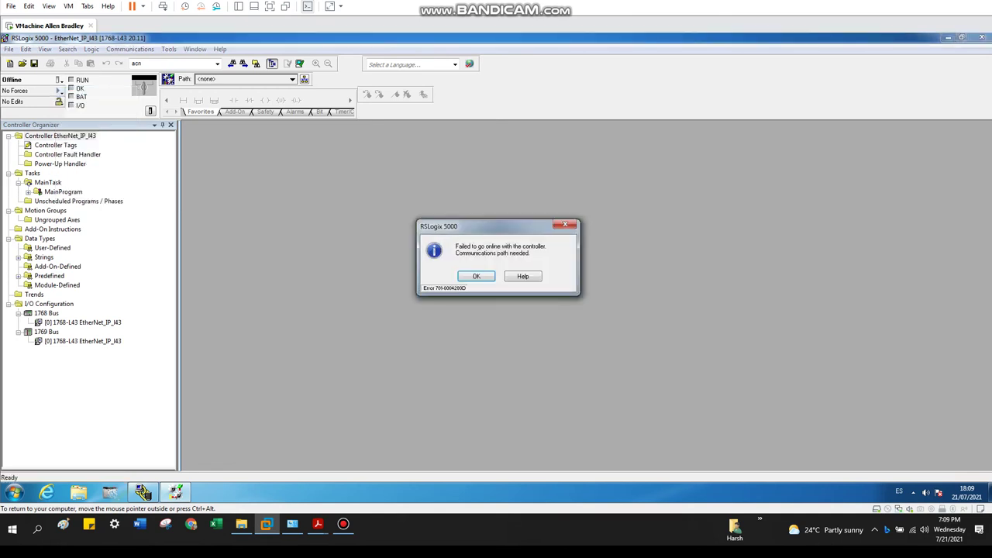
pyautogui.click(563, 225)
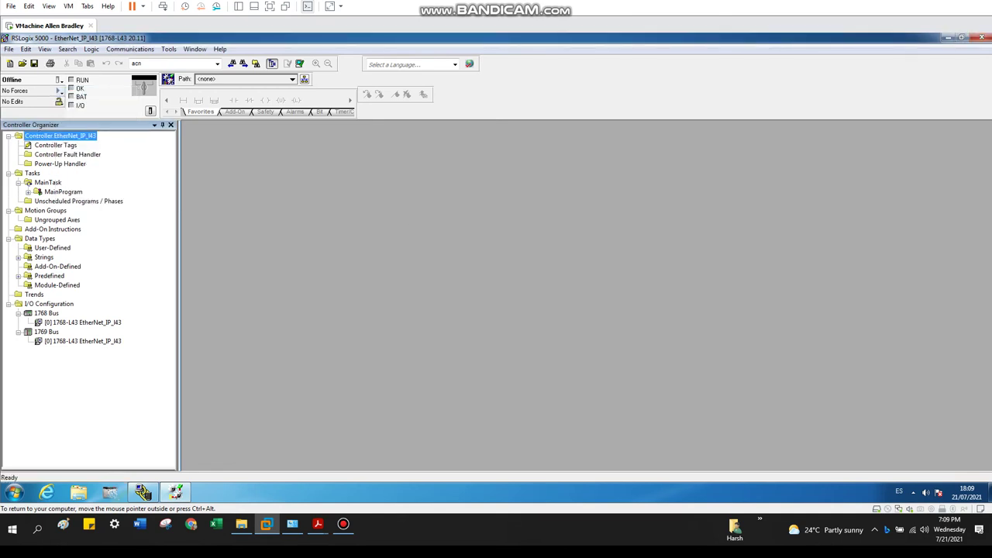
# Open Who Active and browse AB_ETHIP-1 through the 1768-ENBT/A at 192.168.1.22 to its 1768 backplane modules.
pyautogui.click(129, 49)
pyautogui.press('Down')
pyautogui.press('Return')
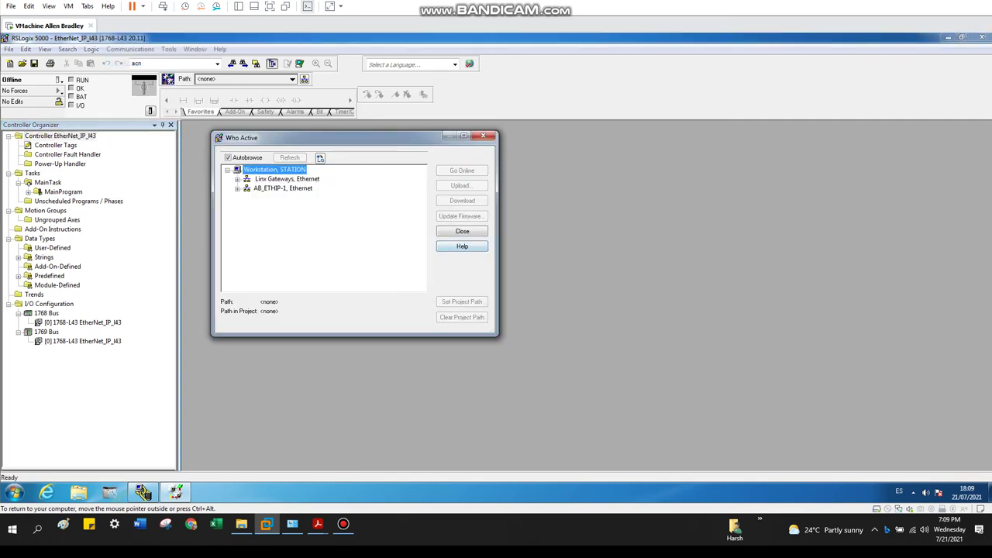
pyautogui.doubleClick(282, 187)
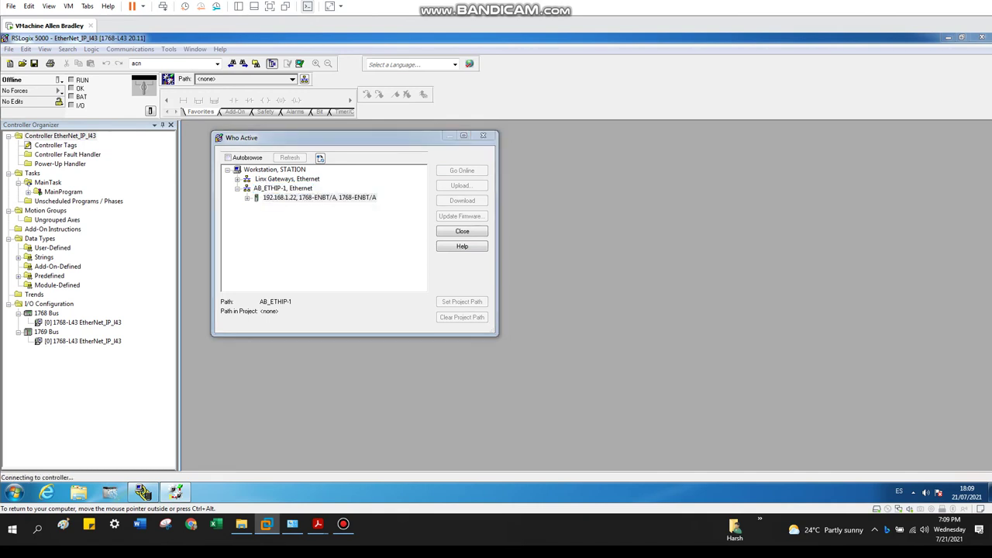
pyautogui.press('Down')
pyautogui.press('Right')
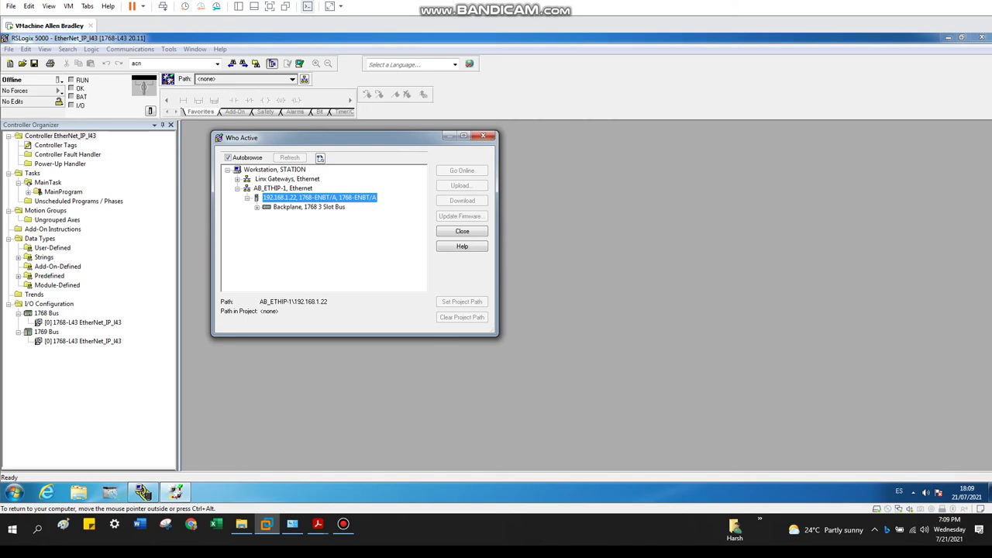
pyautogui.click(257, 207)
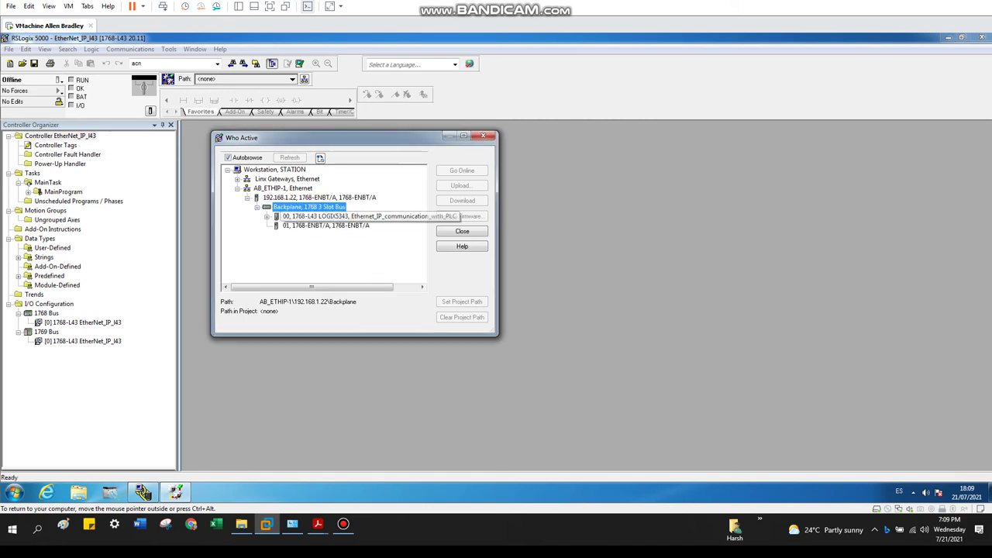
# Select the 1768-L43 controller in backplane slot 00 and go online with it.
pyautogui.click(333, 216)
pyautogui.press('Down')
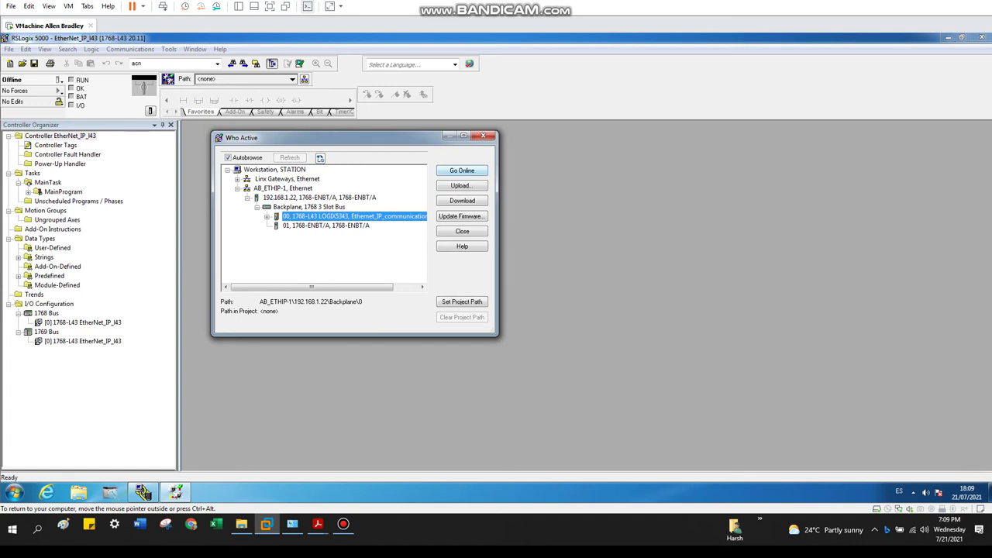
pyautogui.press('Return')
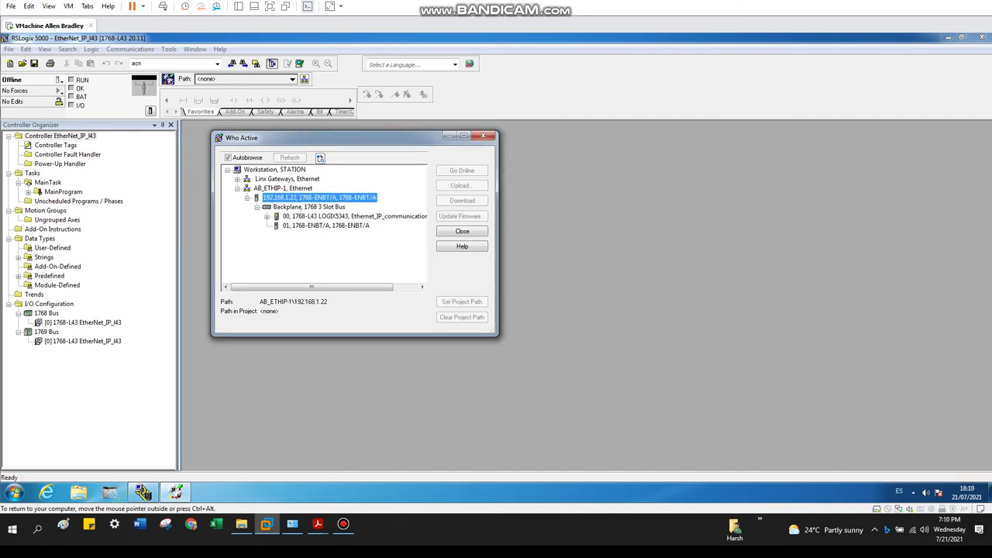
pyautogui.click(354, 216)
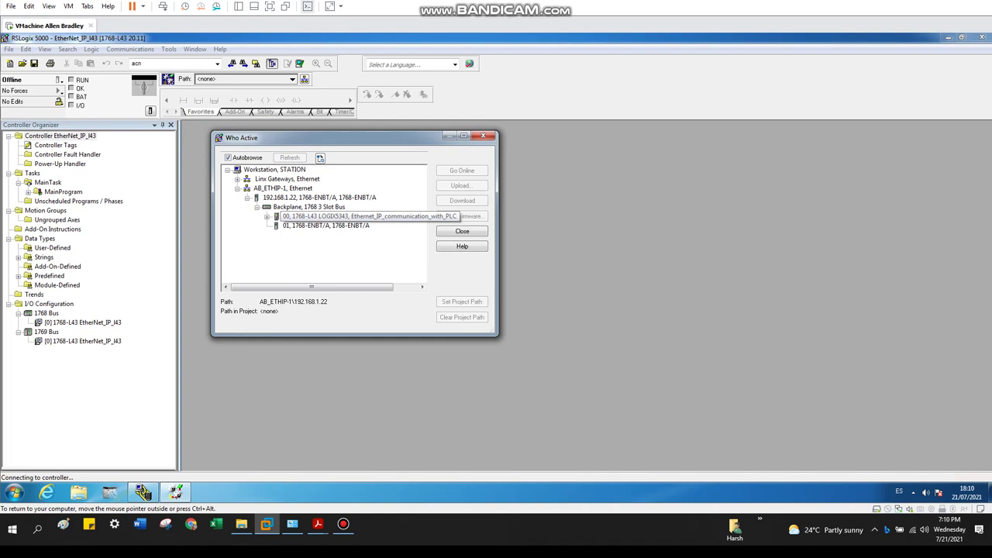
pyautogui.click(348, 216)
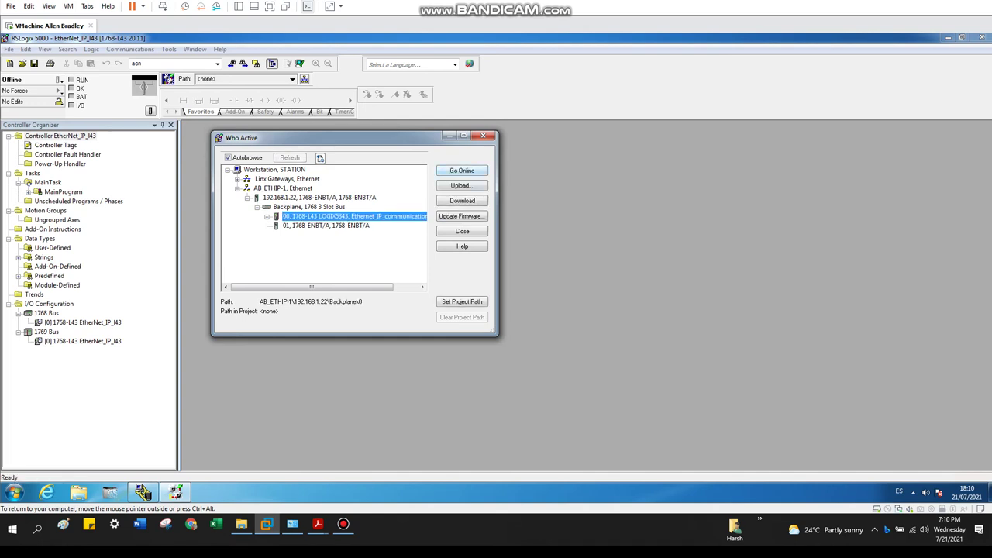
pyautogui.click(462, 170)
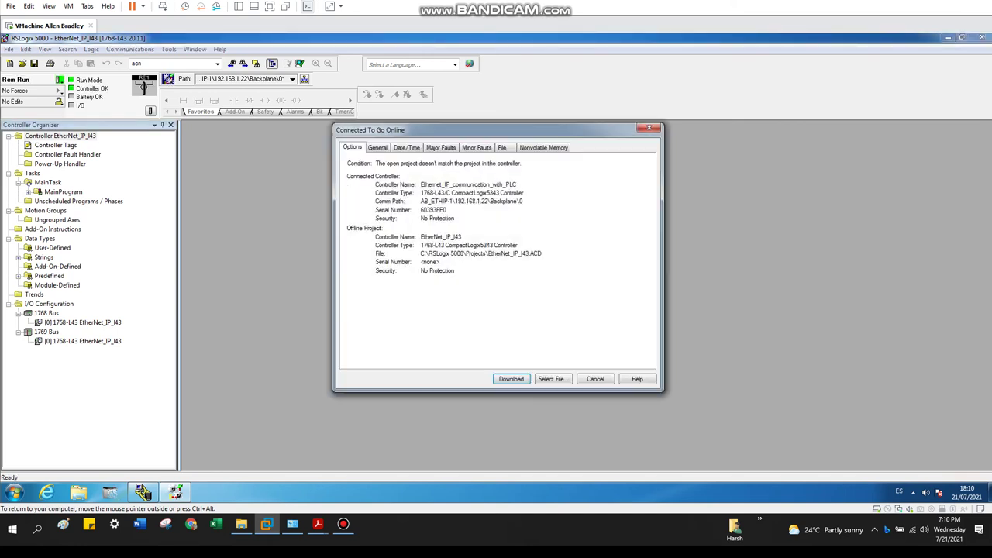
# Download the offline project EtherNet_IP_l43 to the connected controller and change its mode back to Remote Run.
pyautogui.press('Return')
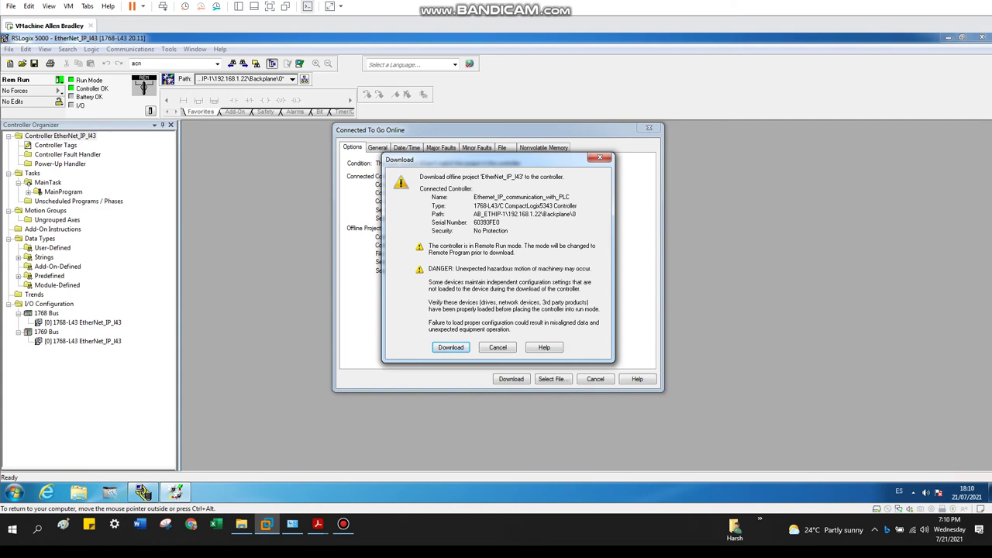
pyautogui.press('Return')
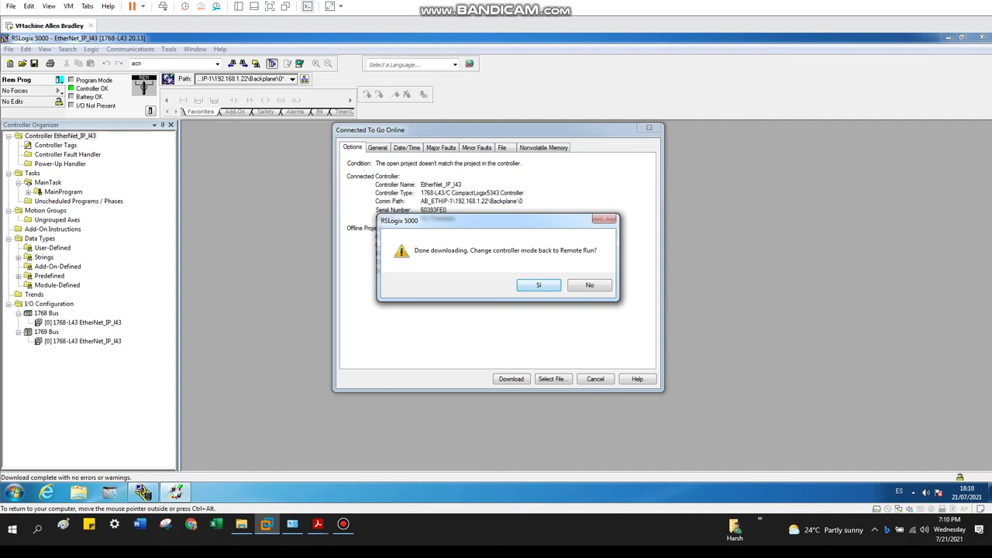
pyautogui.press('Return')
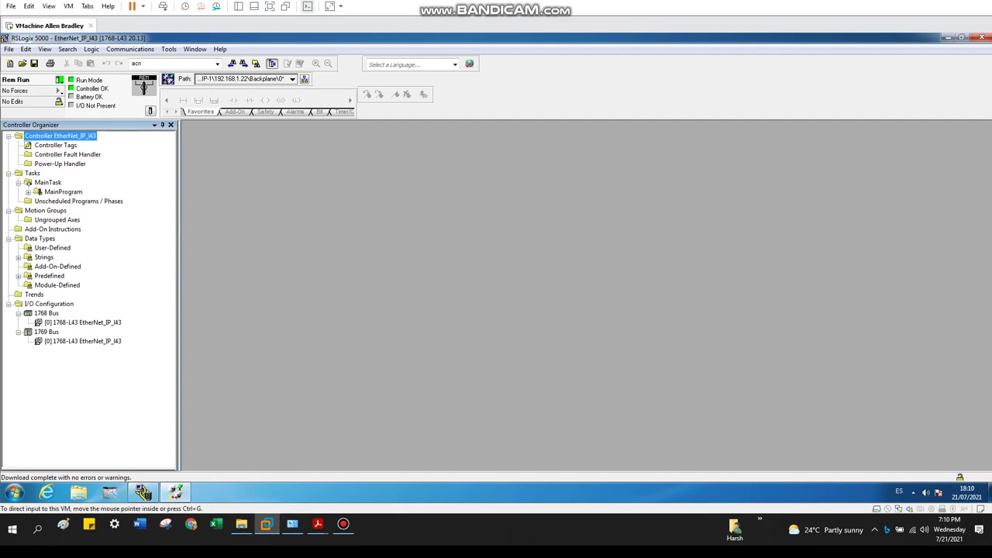
# Switch to the Ethernet IP devices PDF and examine the manual's title page, safety notes and table of contents.
pyautogui.click(343, 523)
pyautogui.click(344, 523)
pyautogui.click(318, 524)
pyautogui.click(318, 524)
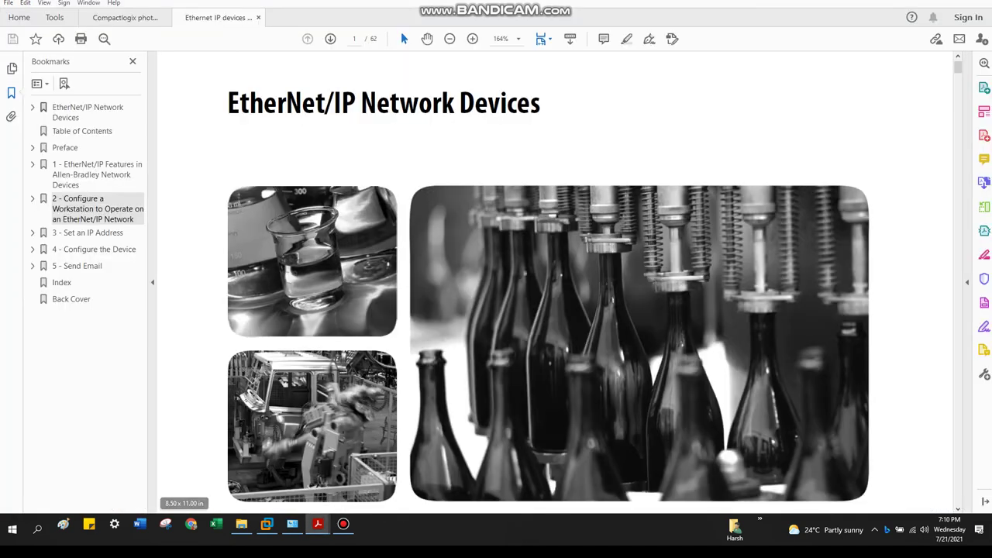
pyautogui.moveTo(227, 103); pyautogui.dragTo(540, 103)
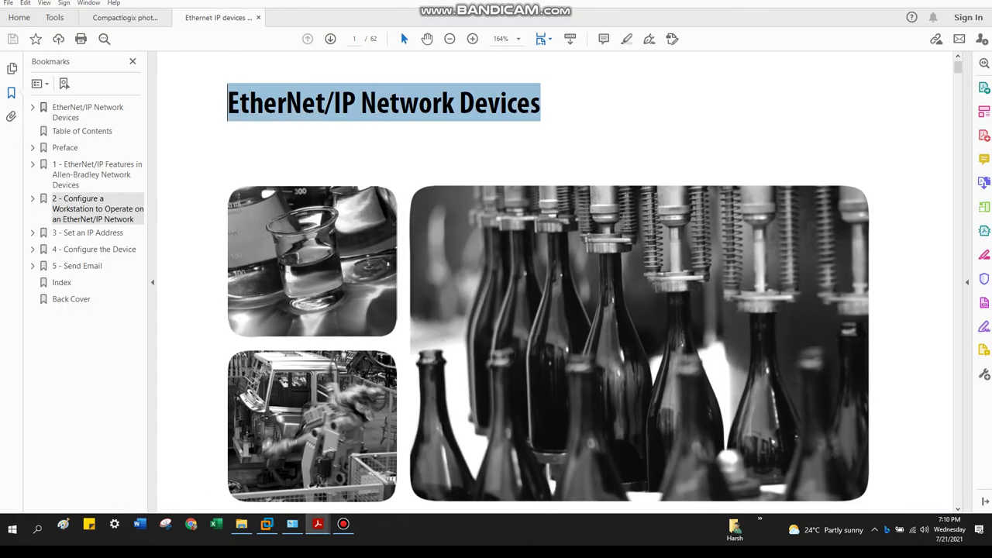
pyautogui.click(540, 103)
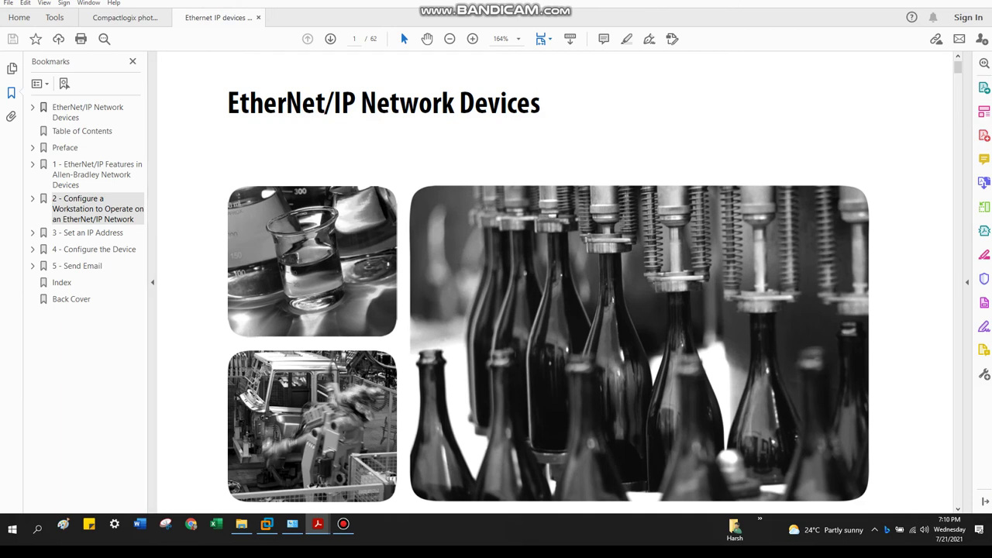
pyautogui.scroll(-5, 549, 282)
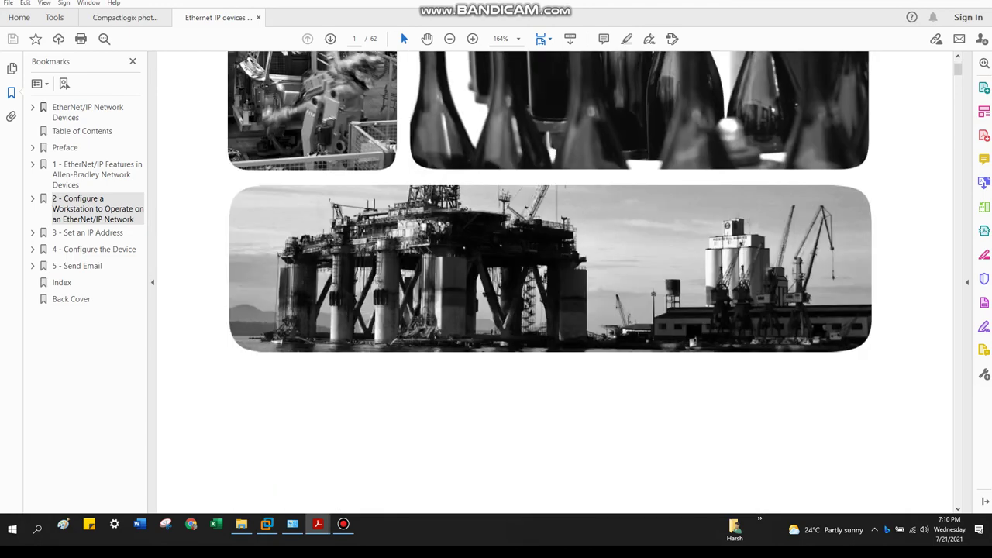
pyautogui.scroll(-10, 550, 282)
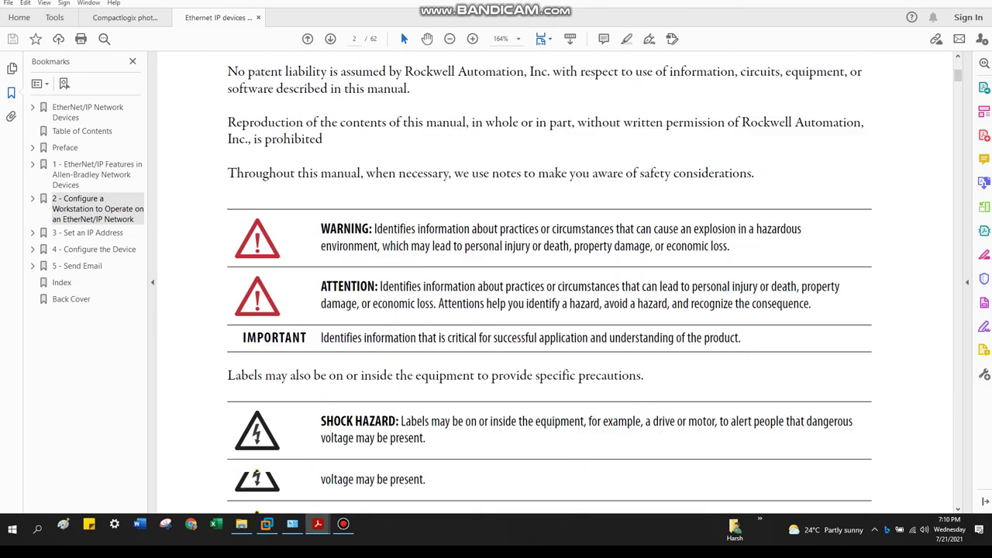
pyautogui.scroll(-10, 550, 282)
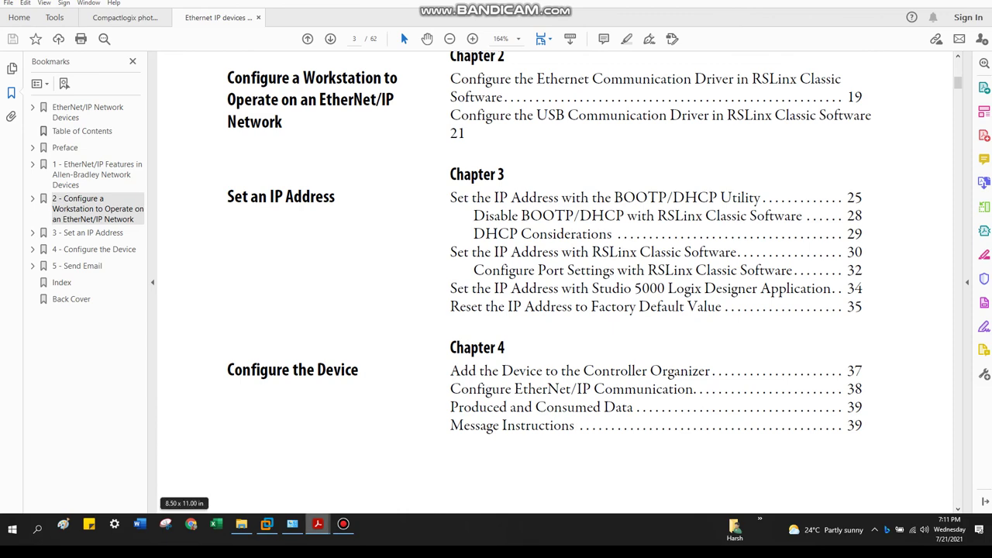
pyautogui.scroll(3, 549, 282)
pyautogui.scroll(10, 550, 282)
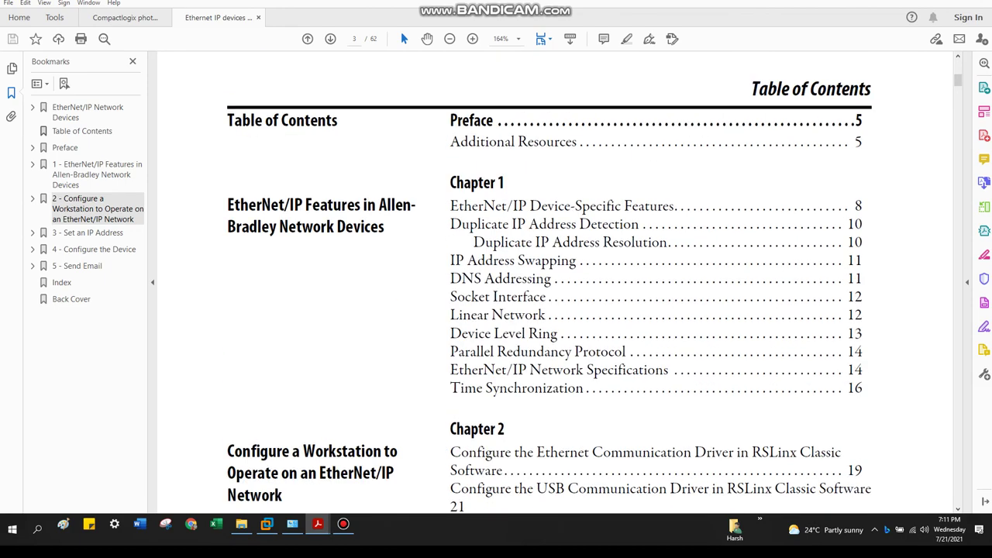
pyautogui.scroll(7, 550, 282)
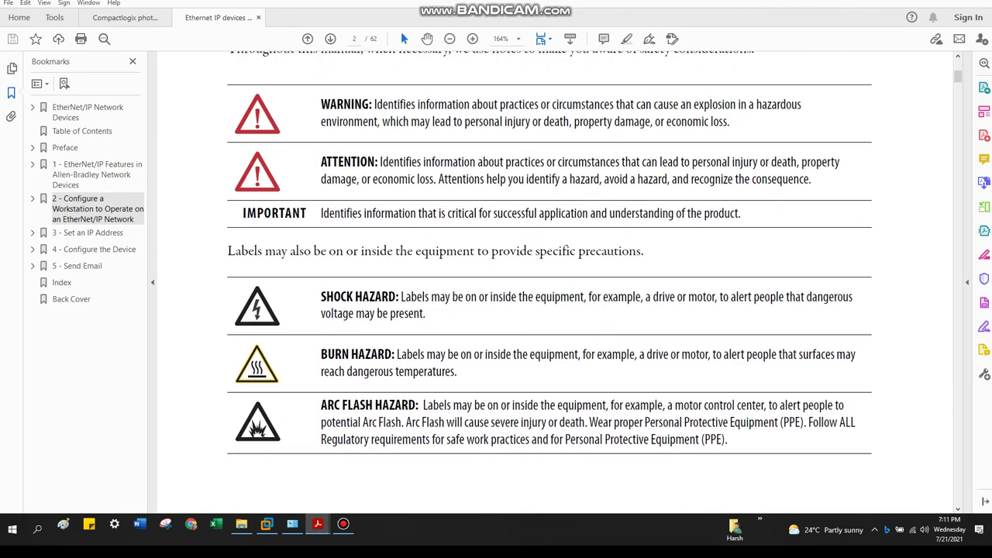
pyautogui.scroll(15, 549, 282)
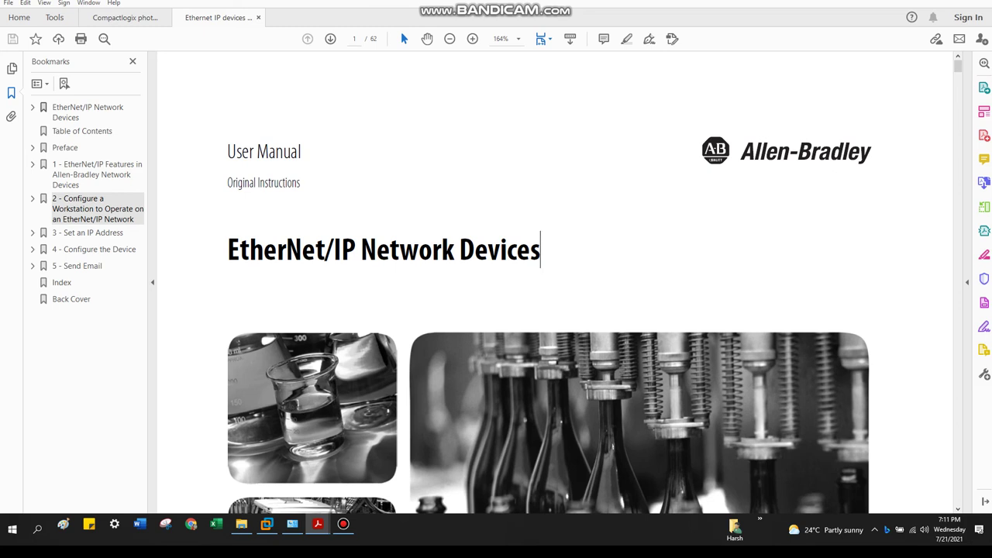
pyautogui.moveTo(343, 524)
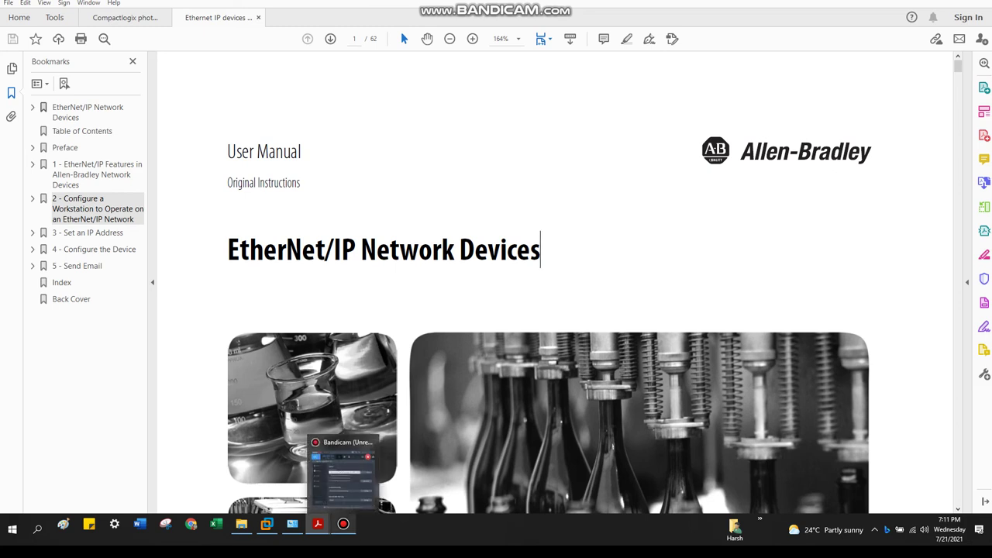